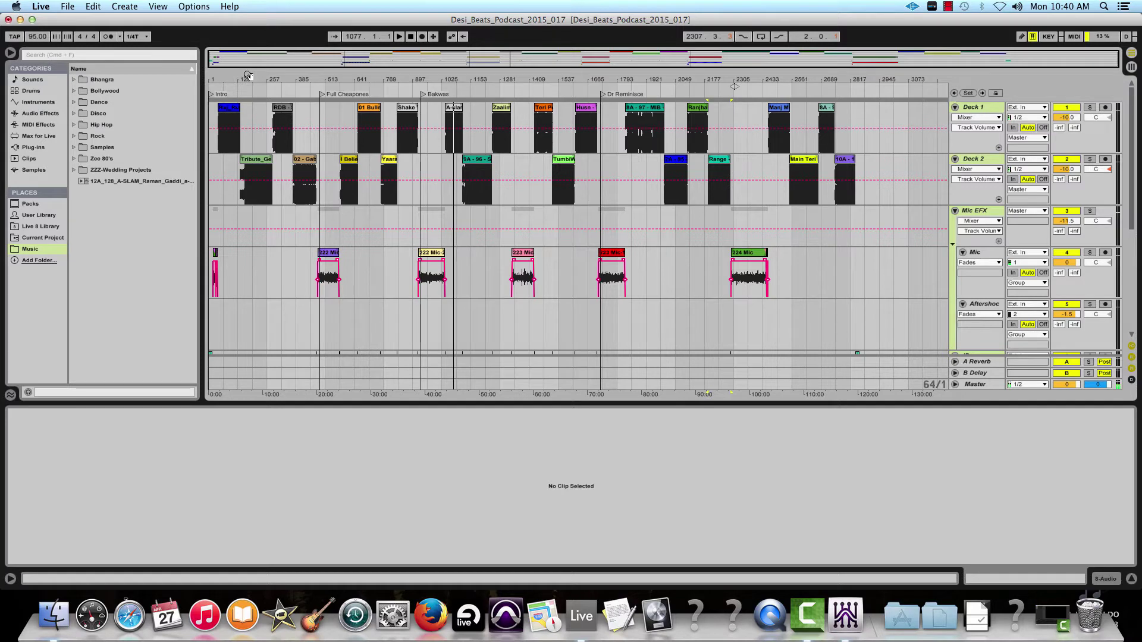
Place the insert marker near the start of the set and briefly zoom in and back out.
click(226, 74)
key(plus)
key(plus)
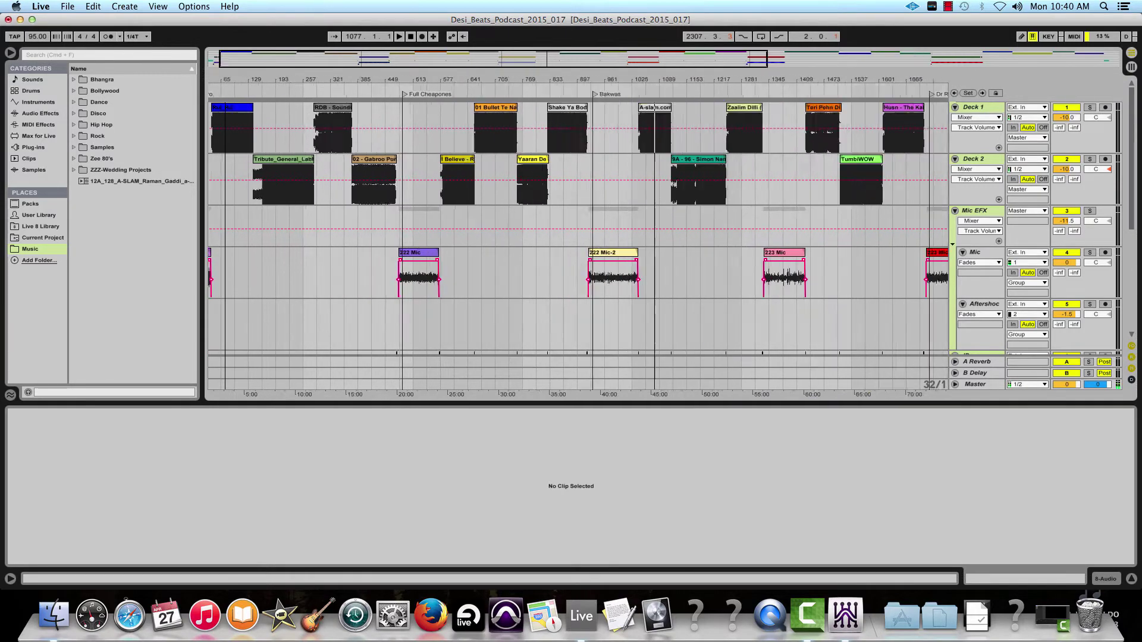
key(minus)
key(minus)
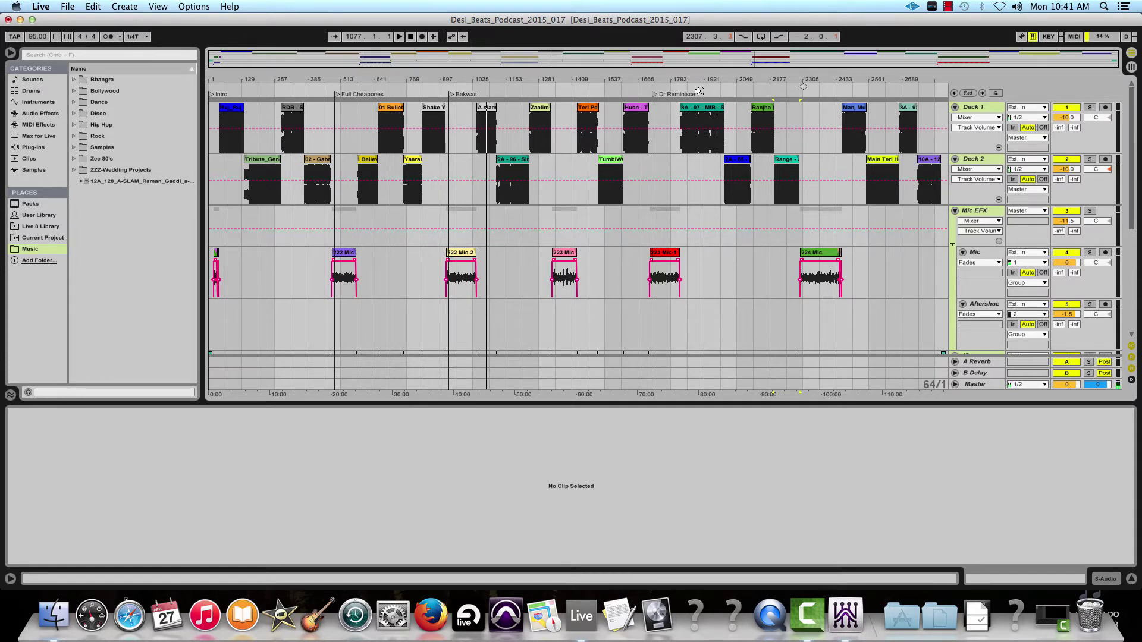
Zoom in closely on the 222 Mic-2 clip, select the Mic track and play from just before it.
click(697, 78)
drag(482, 90, 473, 91)
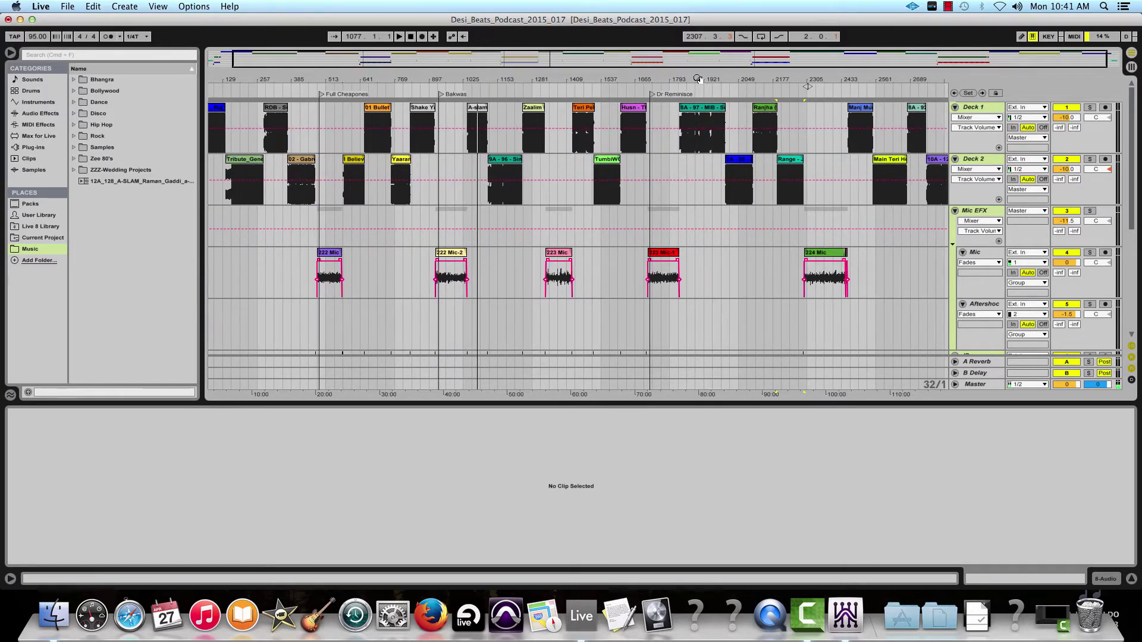
click(465, 79)
drag(470, 84, 468, 220)
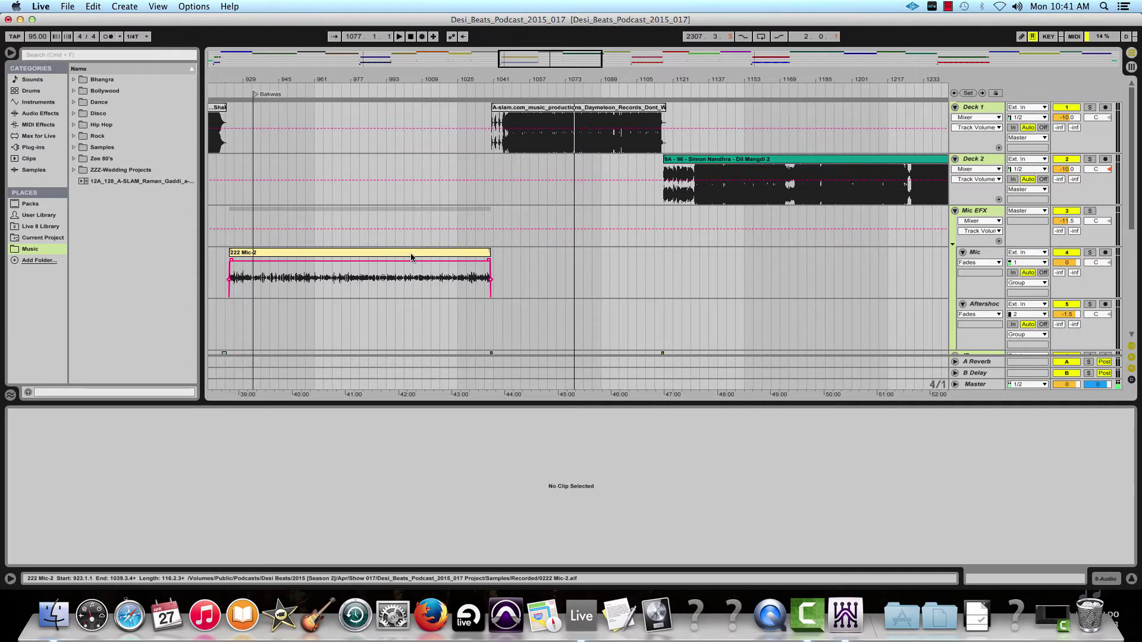
click(986, 254)
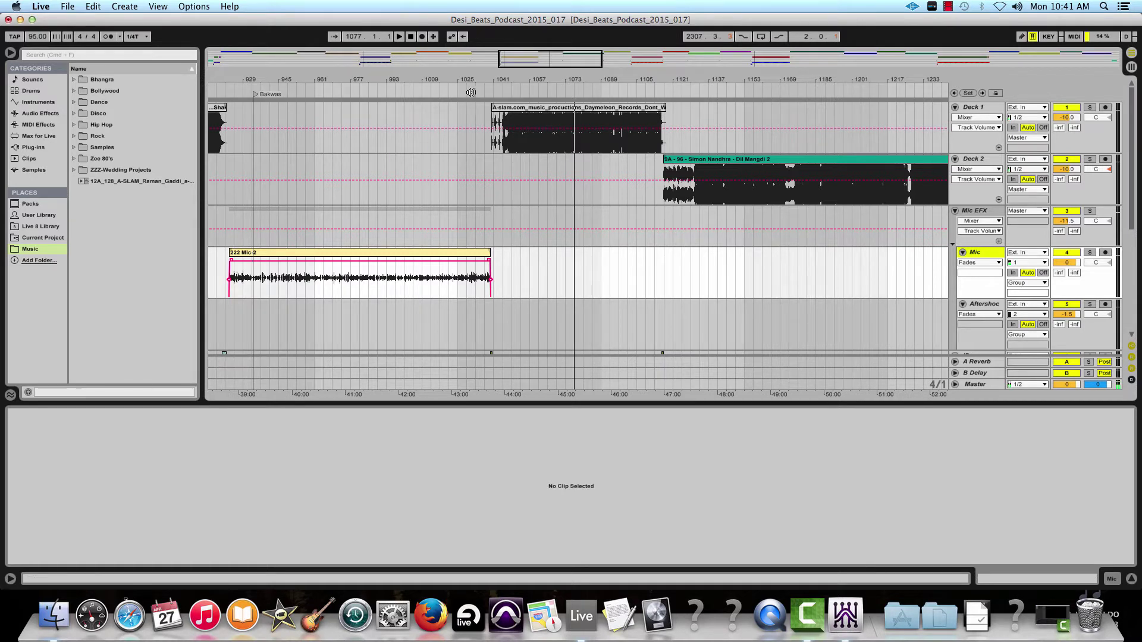
click(470, 92)
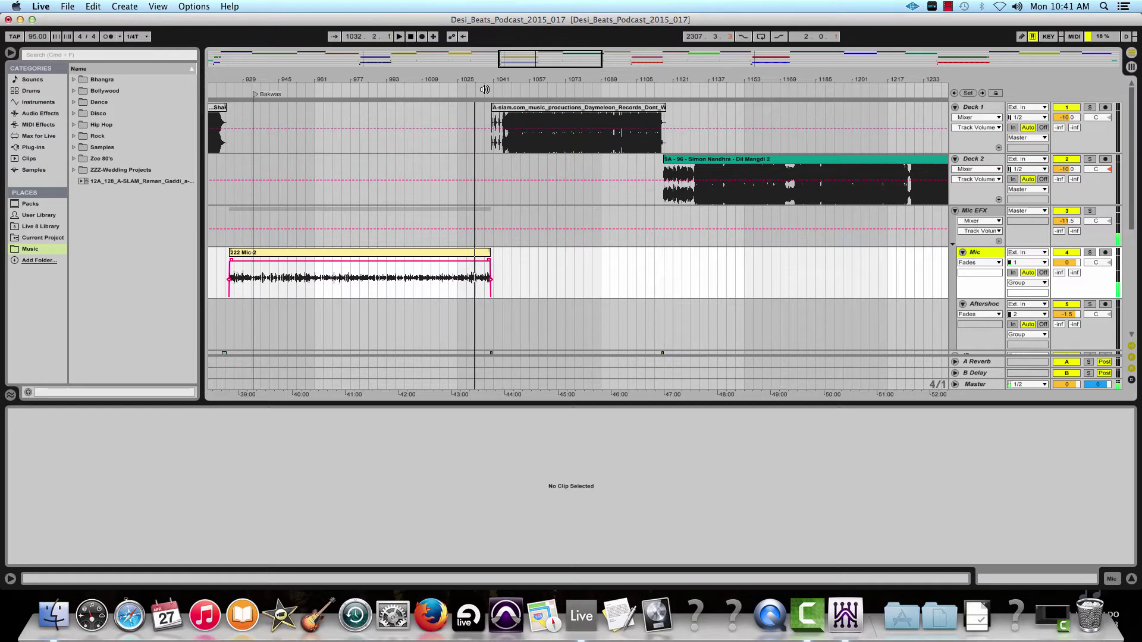
Stop playback and show the Mic EFX group's EQ Eight, Glue Compressor and Limiter chain.
key(space)
scroll(974, 287, down, 3)
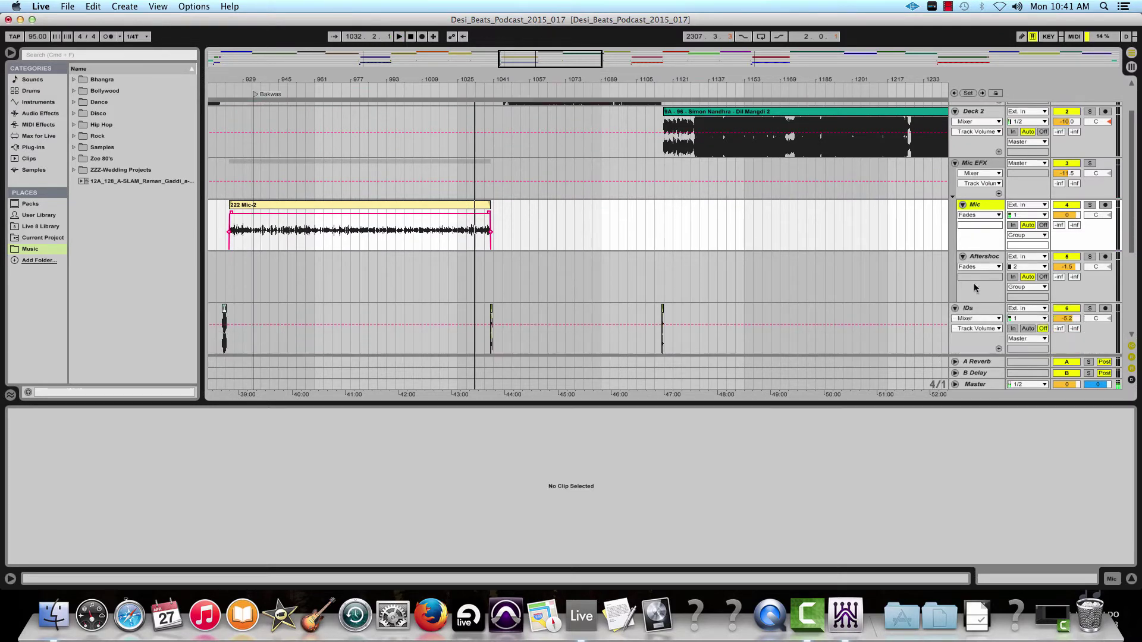
click(978, 167)
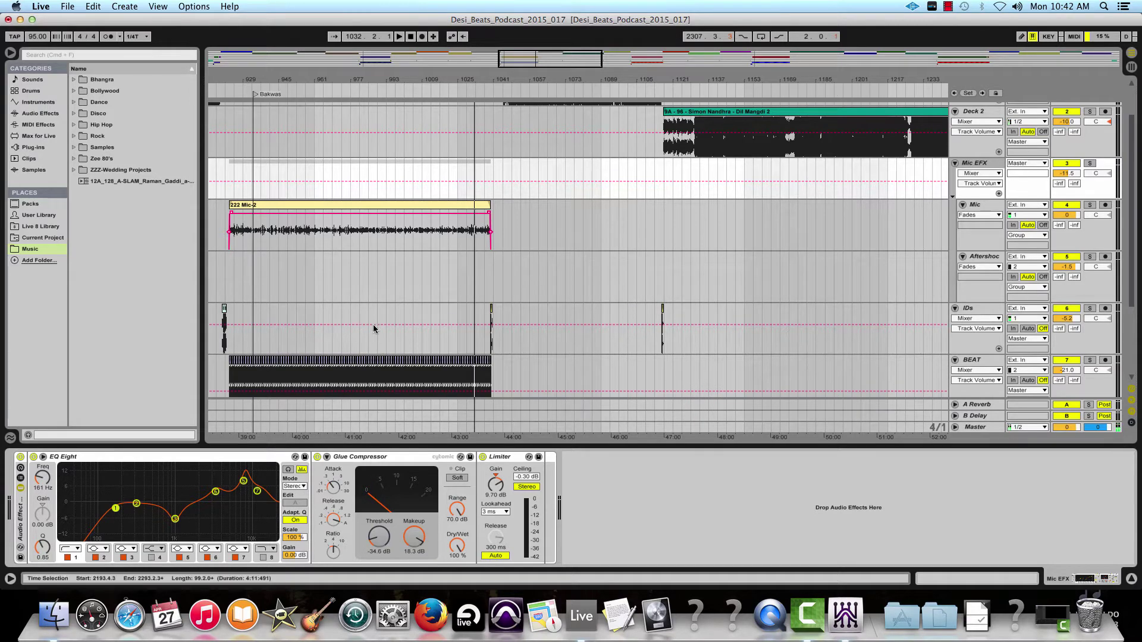
click(322, 90)
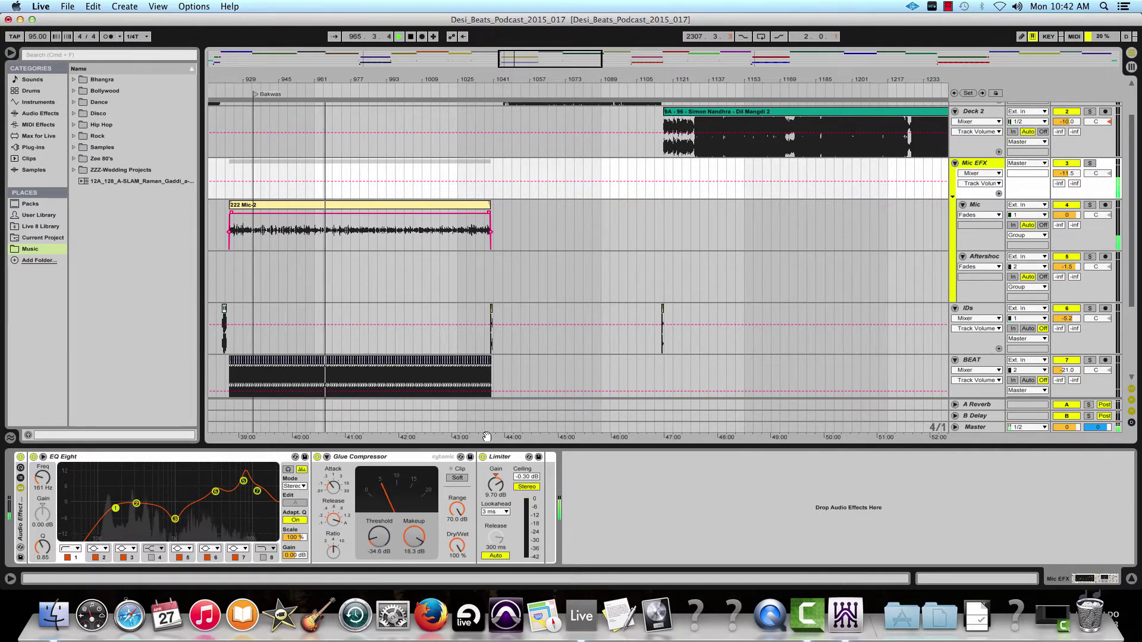
key(space)
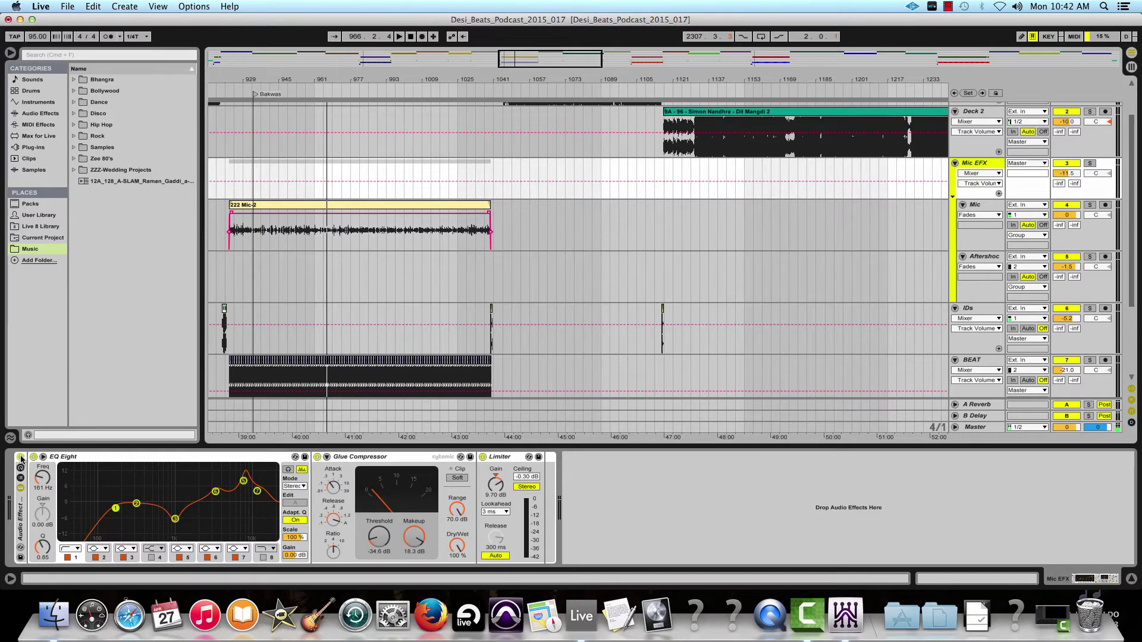
click(21, 458)
click(356, 89)
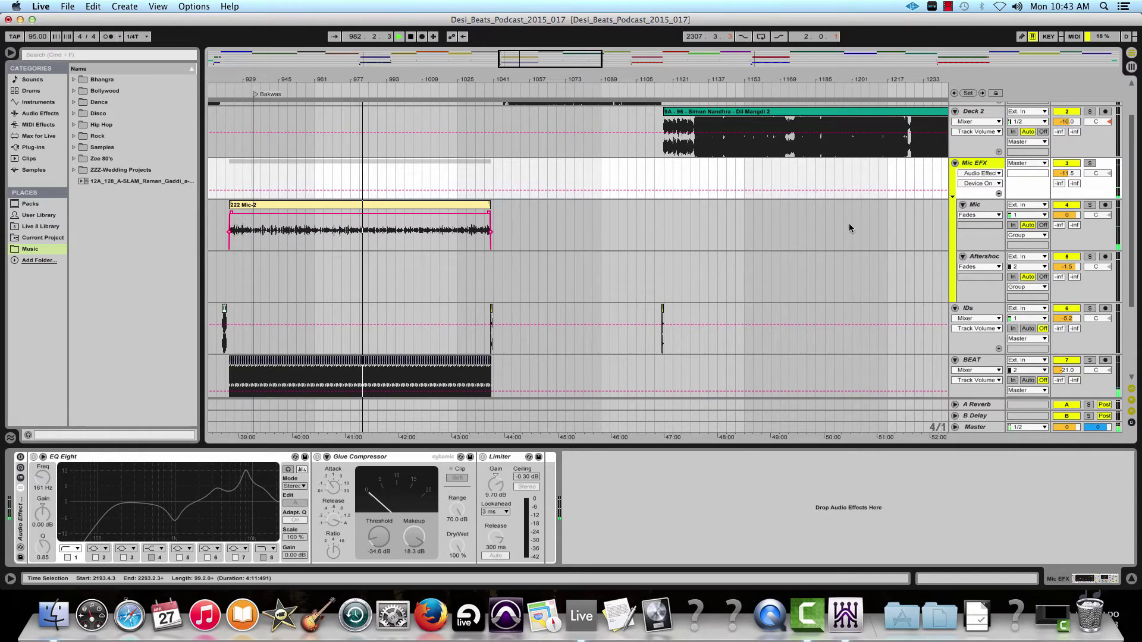
click(411, 40)
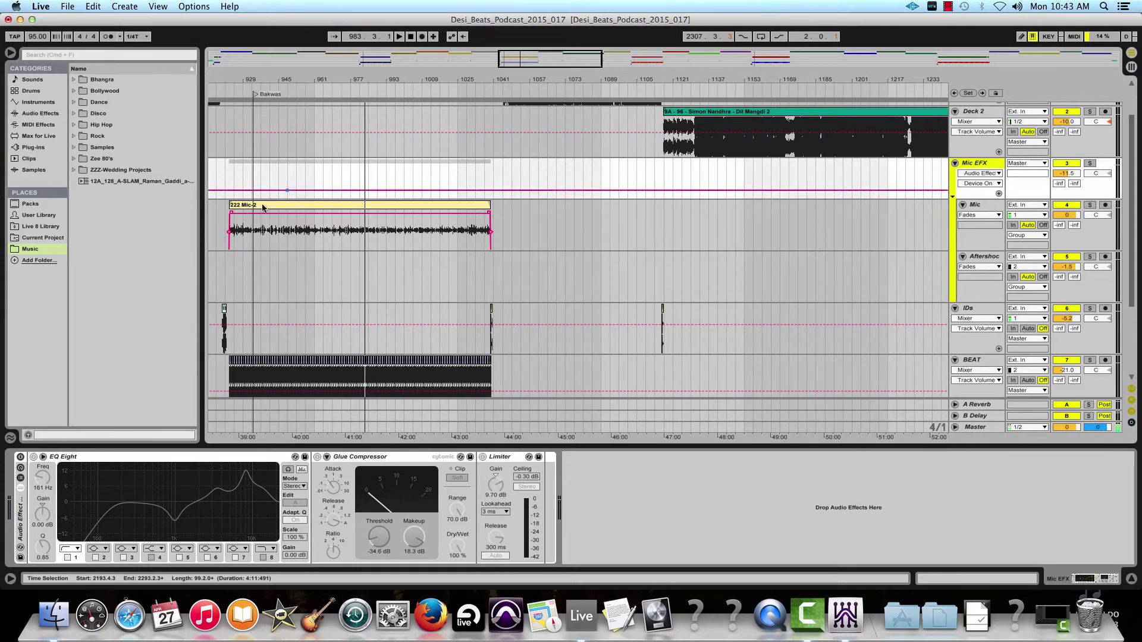
click(21, 457)
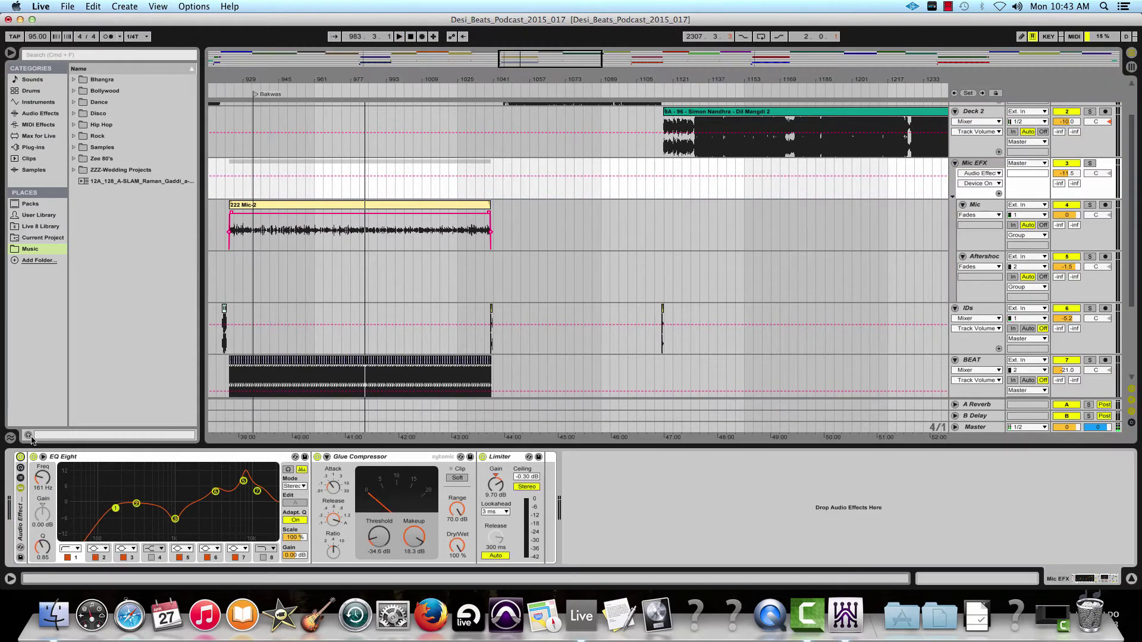
click(400, 37)
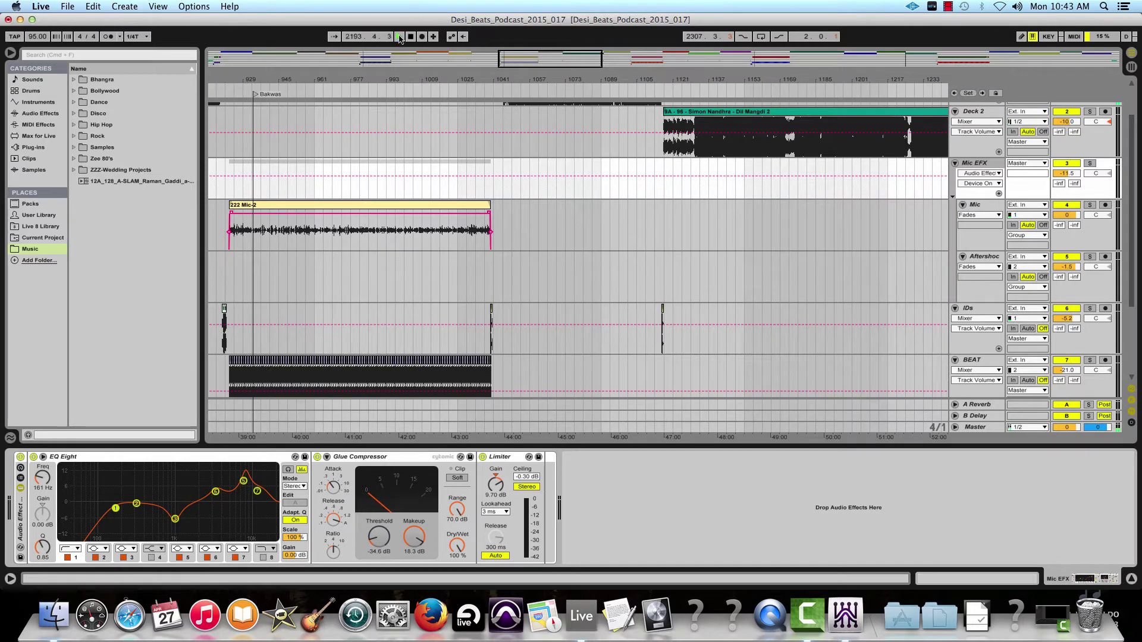
click(372, 86)
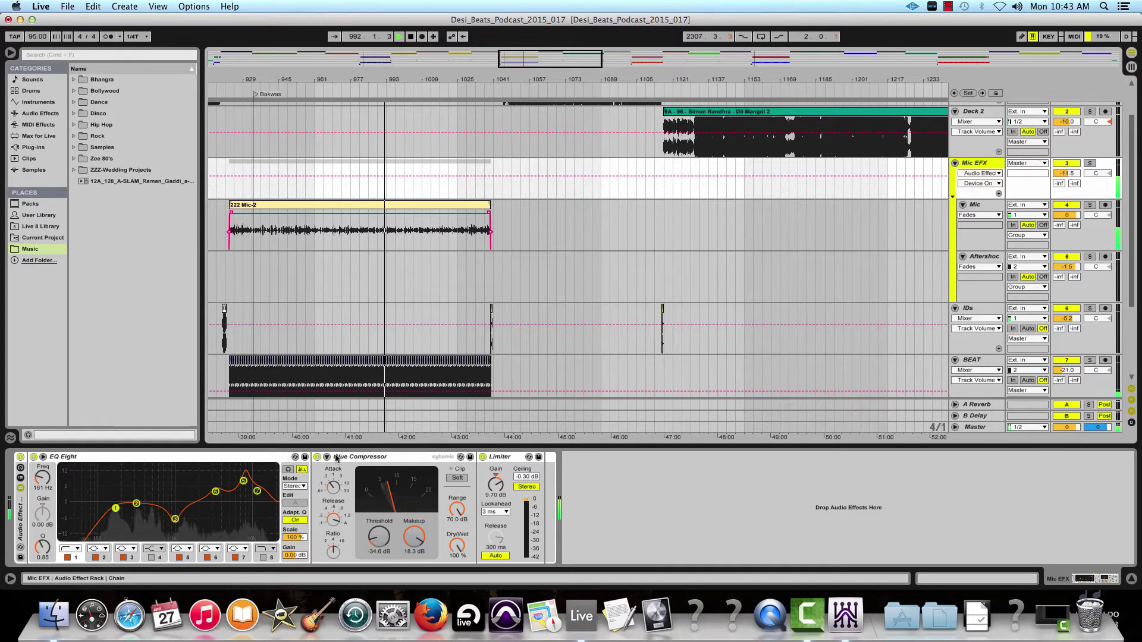
click(317, 457)
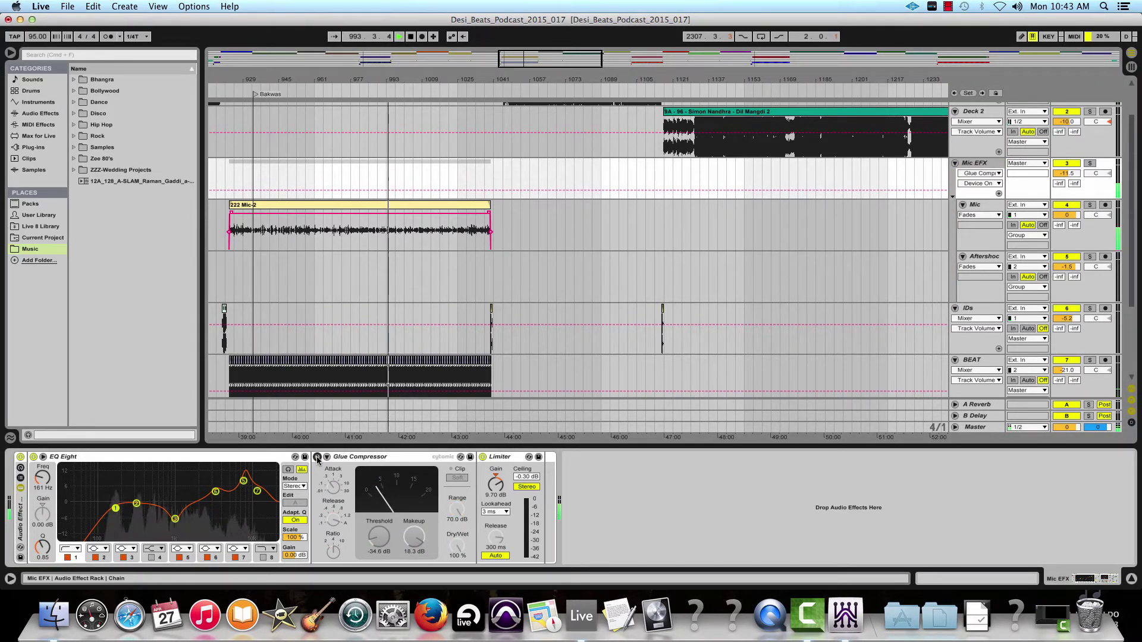
click(317, 457)
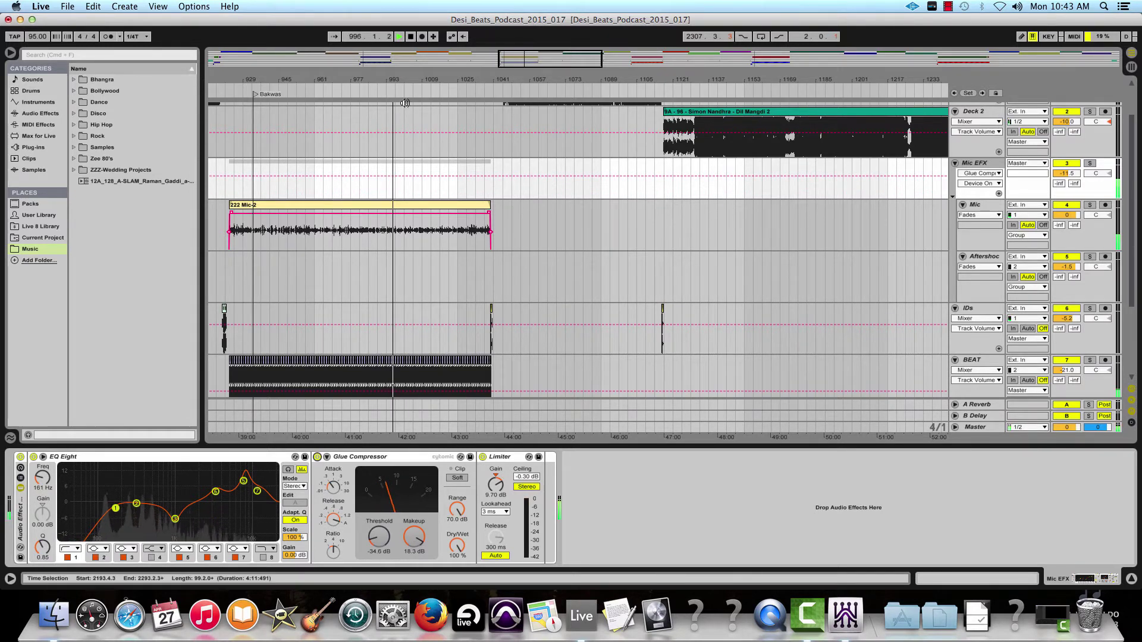
click(410, 37)
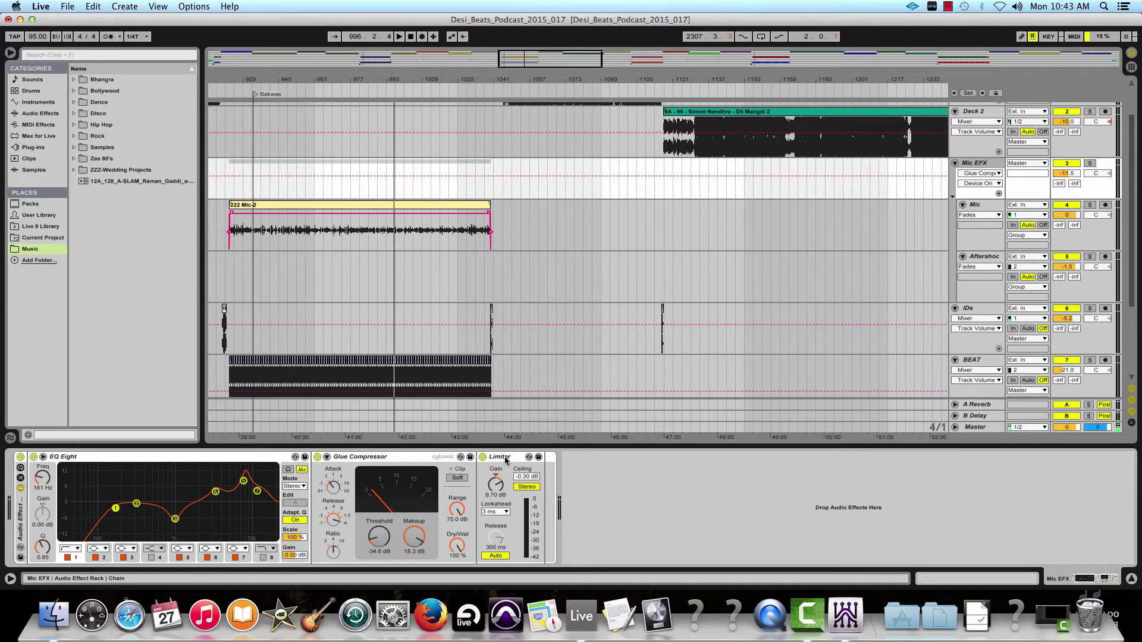
Show the Master track's Limiter, LinEQ Broadband and L3 chain and open LinEQ's plug-in window.
scroll(812, 339, down, 5)
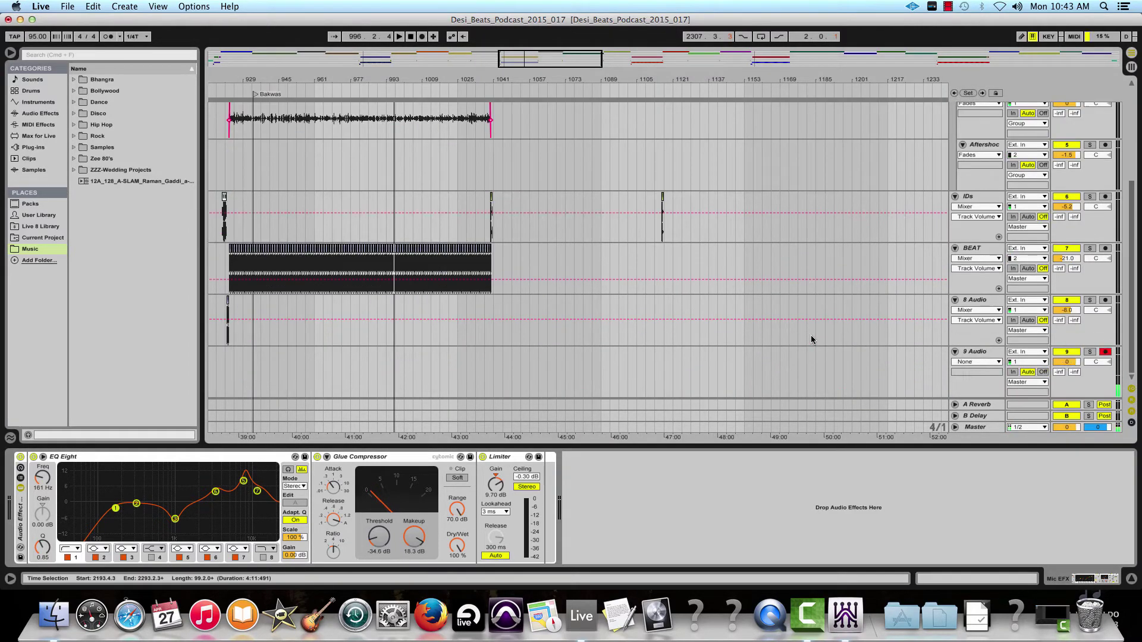
click(986, 426)
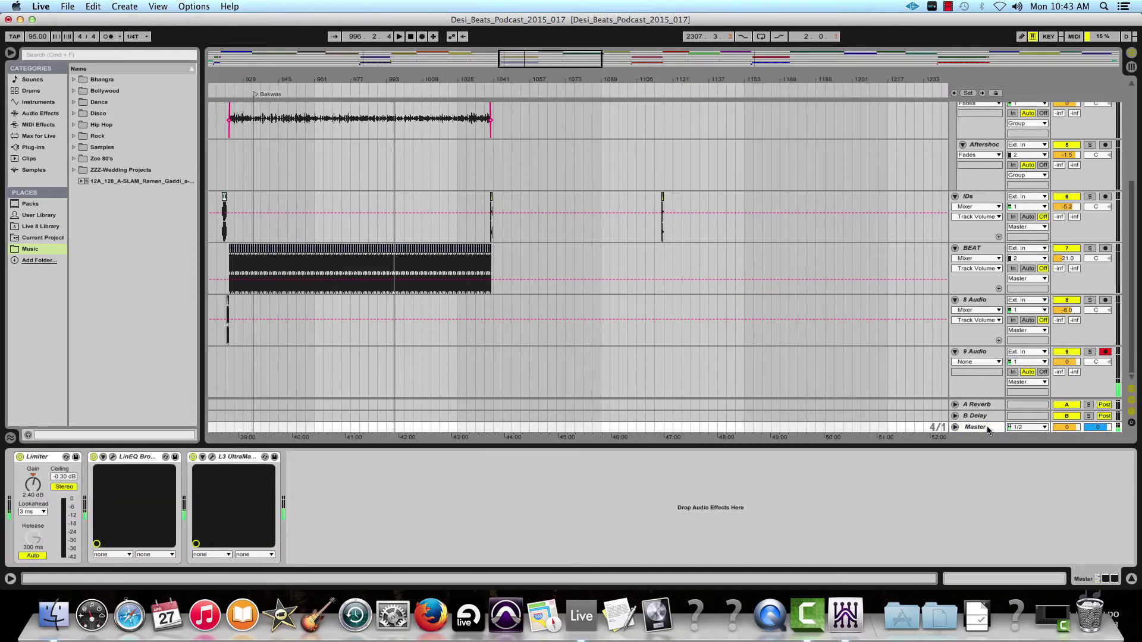
click(113, 458)
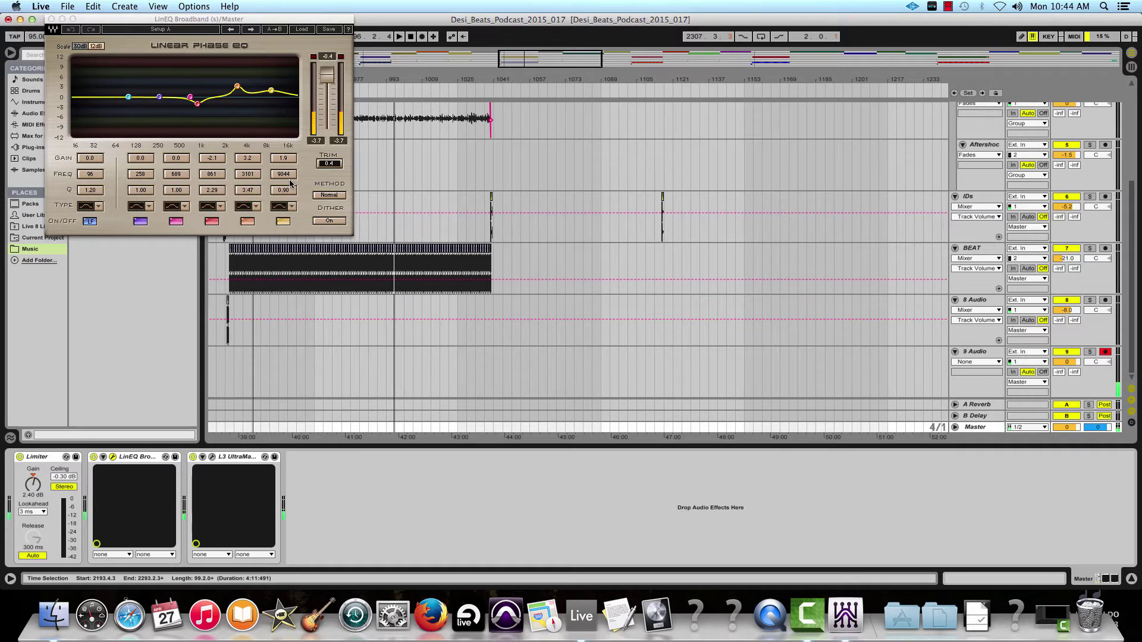
A/B the LinEQ Broadband EQ on the master during playback, then check the L3 UltraMaximizer settings.
click(389, 88)
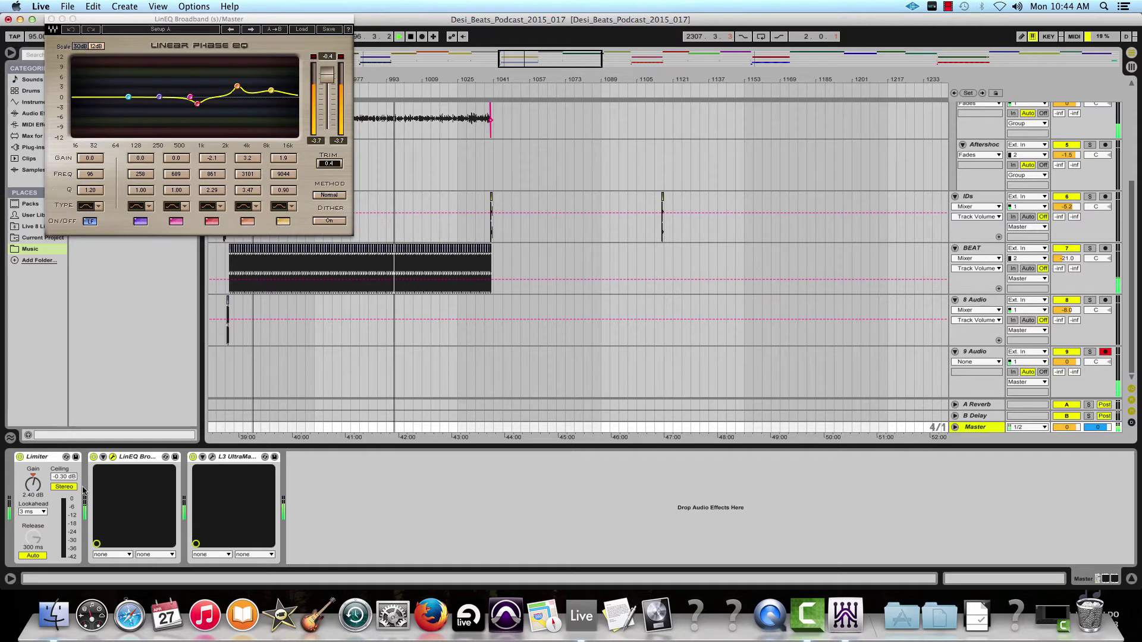
click(93, 458)
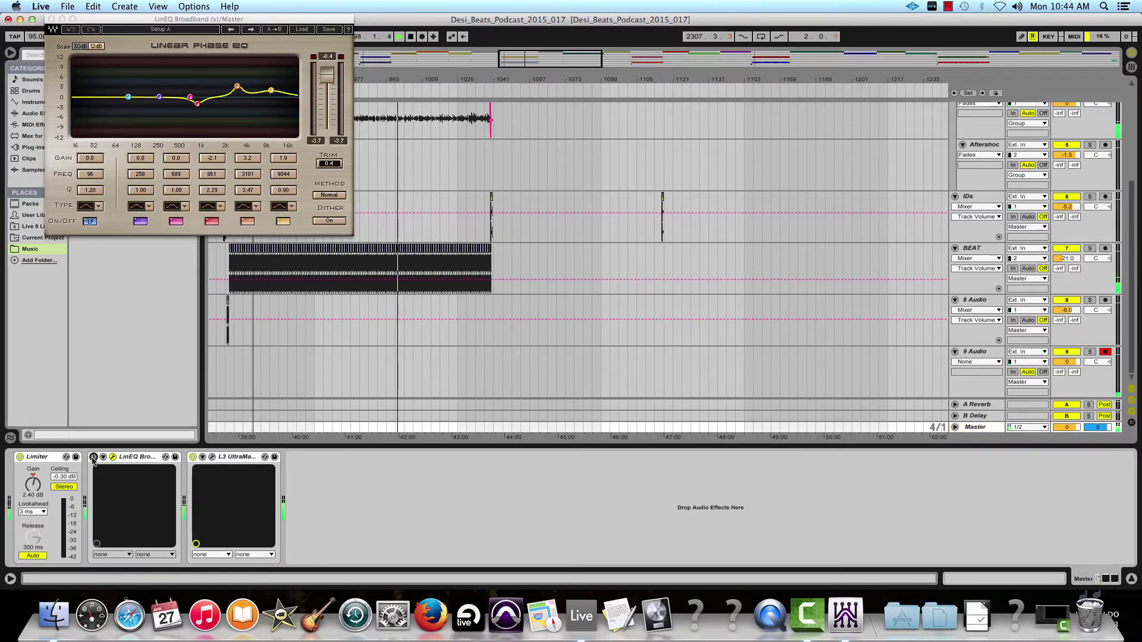
click(93, 457)
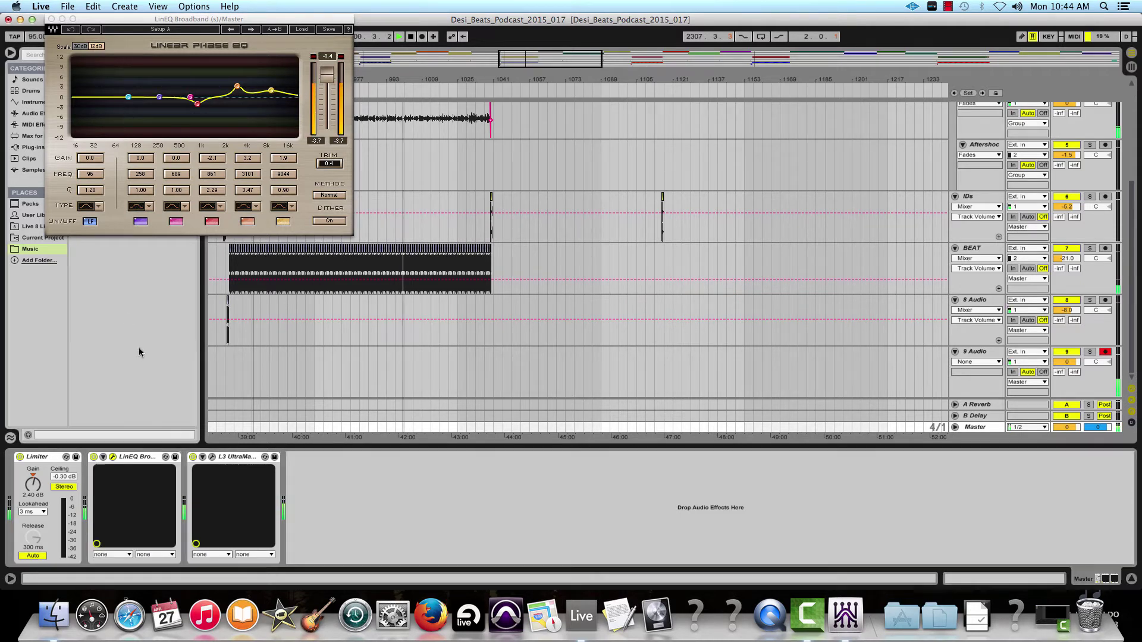
key(space)
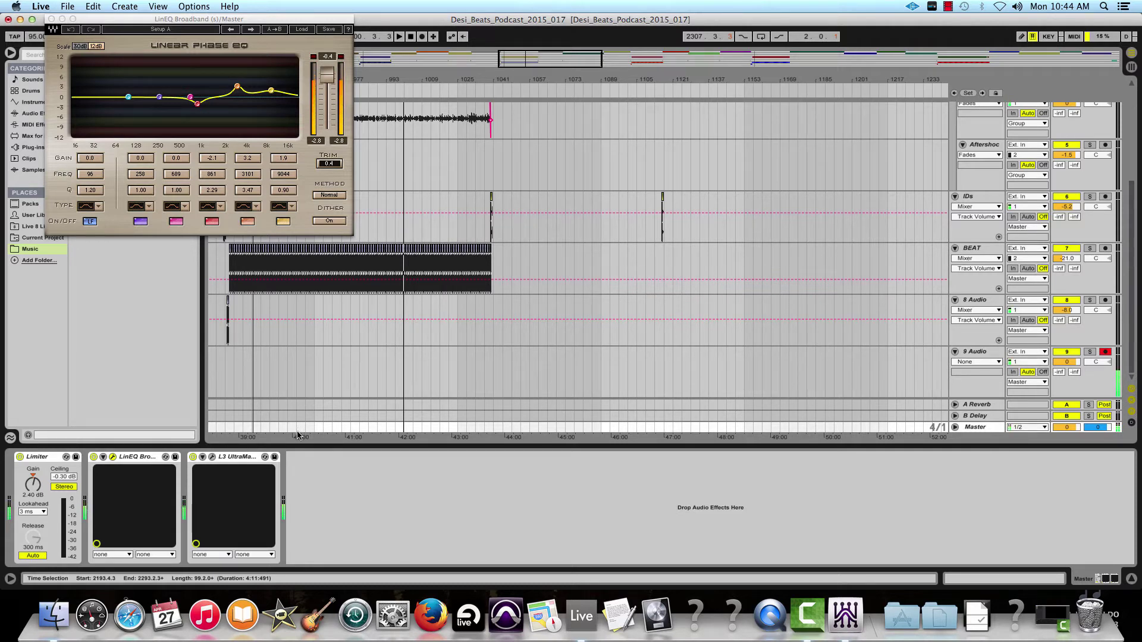
click(212, 457)
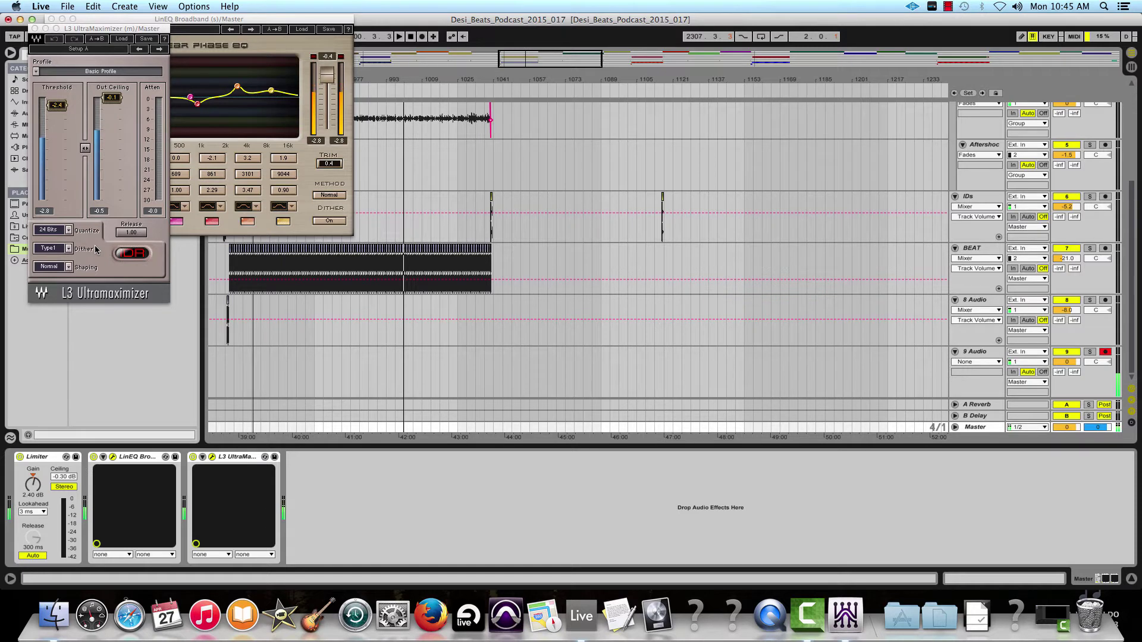
click(34, 28)
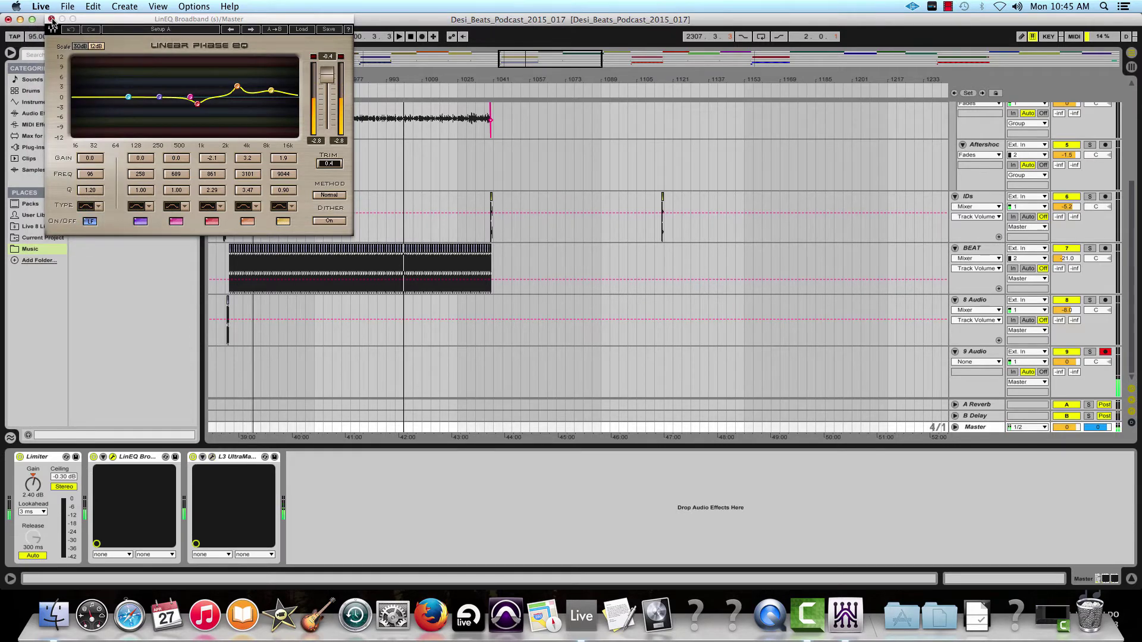
Close the LinEQ window, inspect the end of the 222 Mic-2 clip, then play from the intro.
click(51, 22)
scroll(357, 177, up, 5)
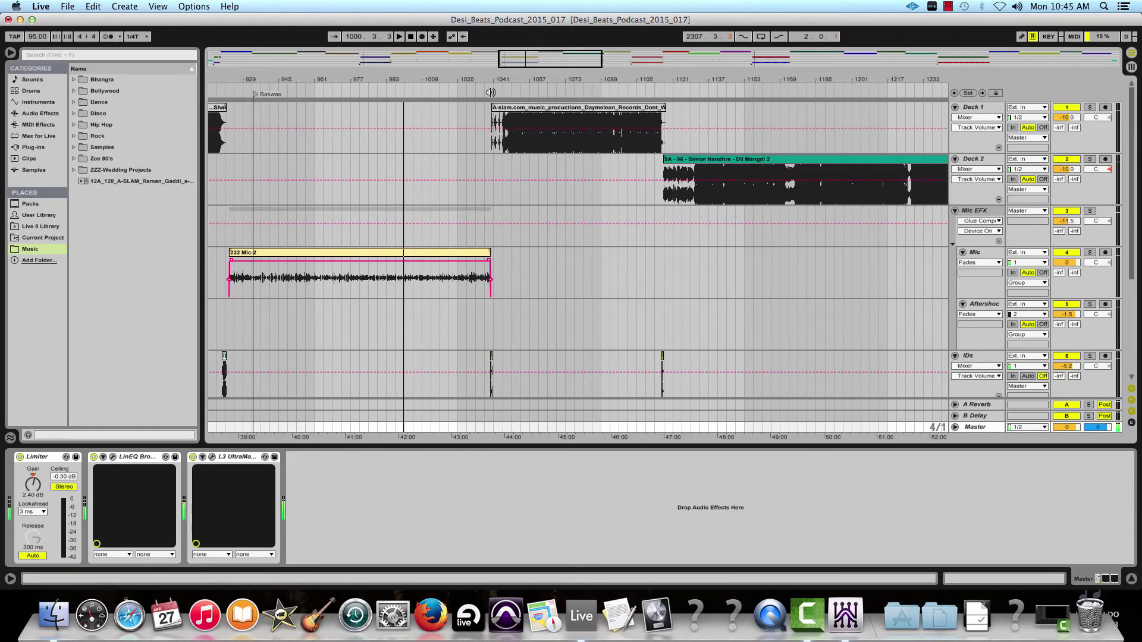
drag(487, 92, 568, 245)
scroll(584, 279, down, 5)
scroll(584, 278, up, 5)
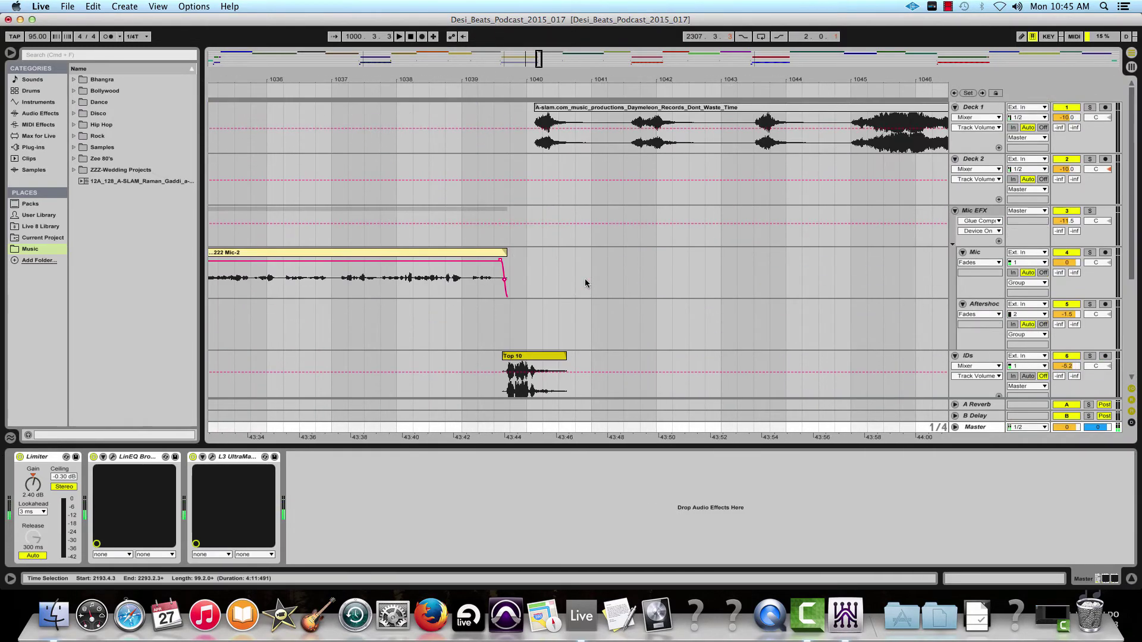
scroll(542, 353, down, 3)
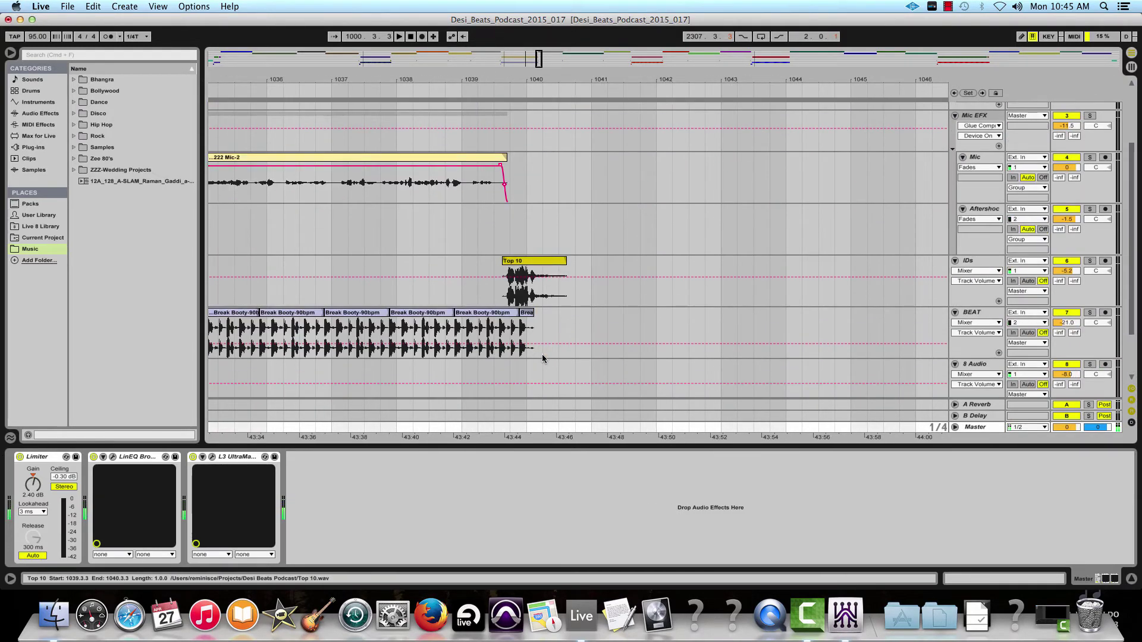
drag(482, 93, 295, 125)
click(310, 93)
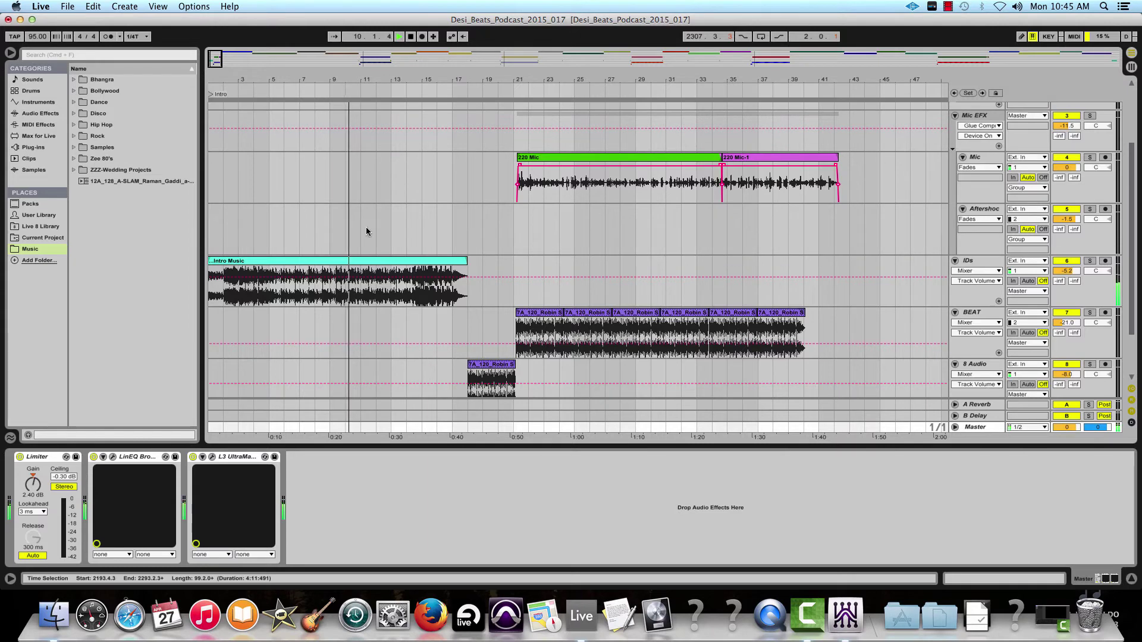
Move the play position to around bar 16 and zoom out across the whole arrangement.
click(441, 84)
key(minus)
key(minus)
key(minus)
scroll(667, 340, up, 3)
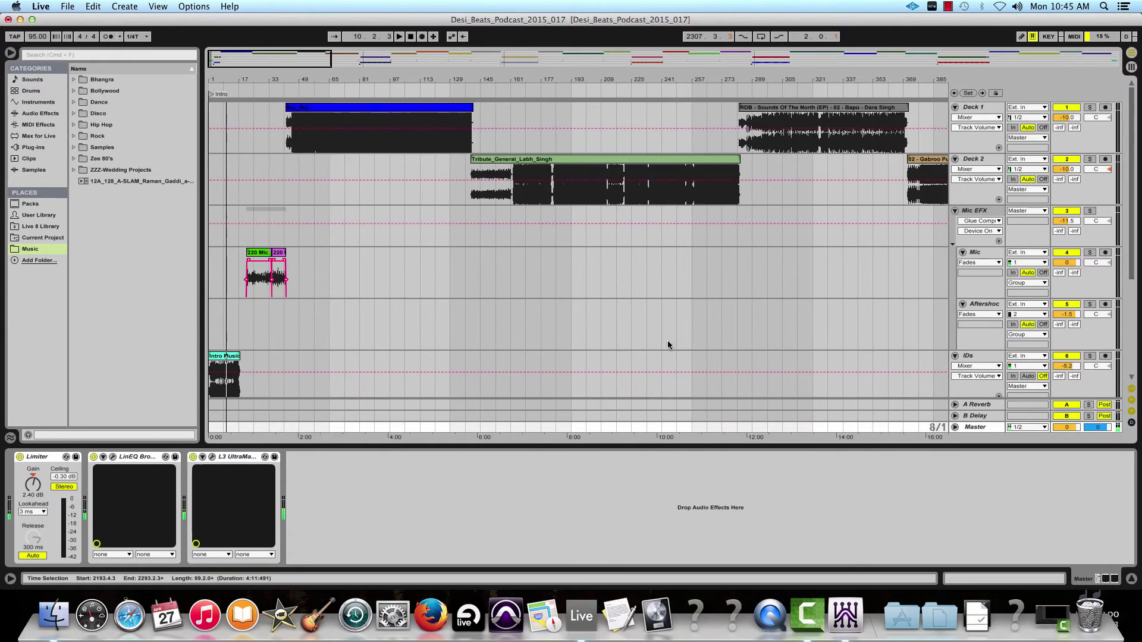
key(minus)
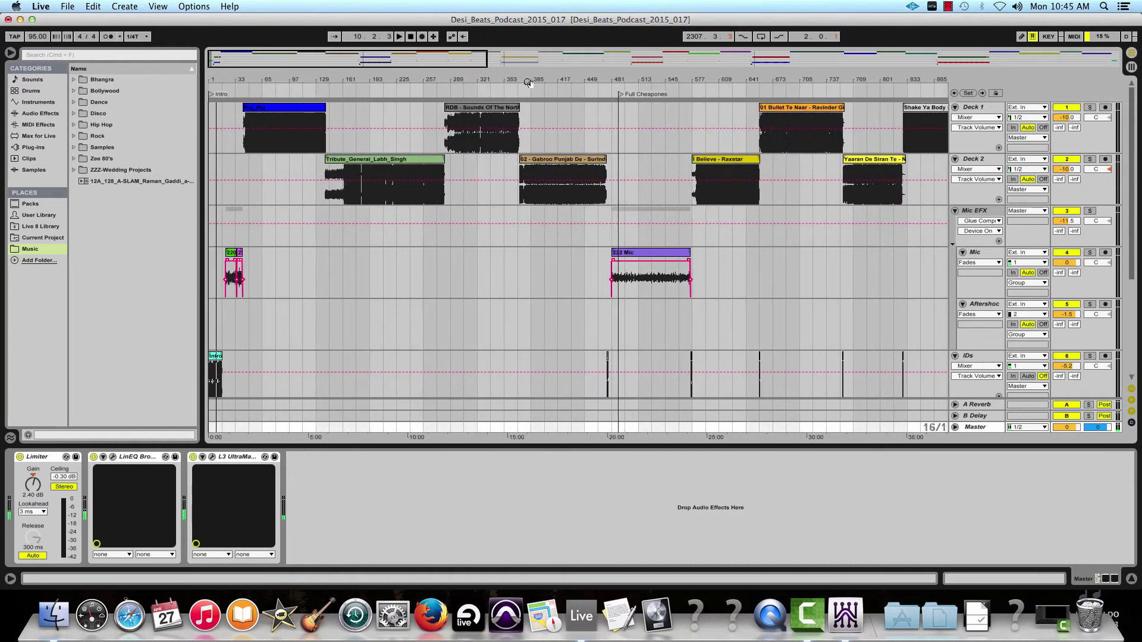
drag(615, 81, 611, 98)
drag(688, 79, 336, 66)
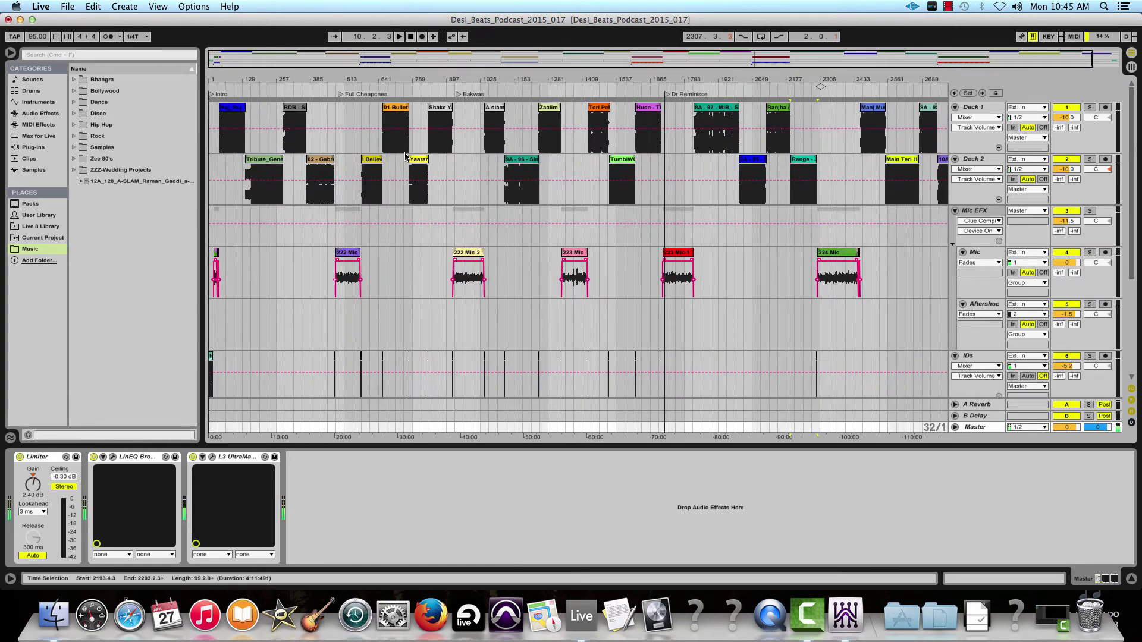
drag(522, 79, 514, 80)
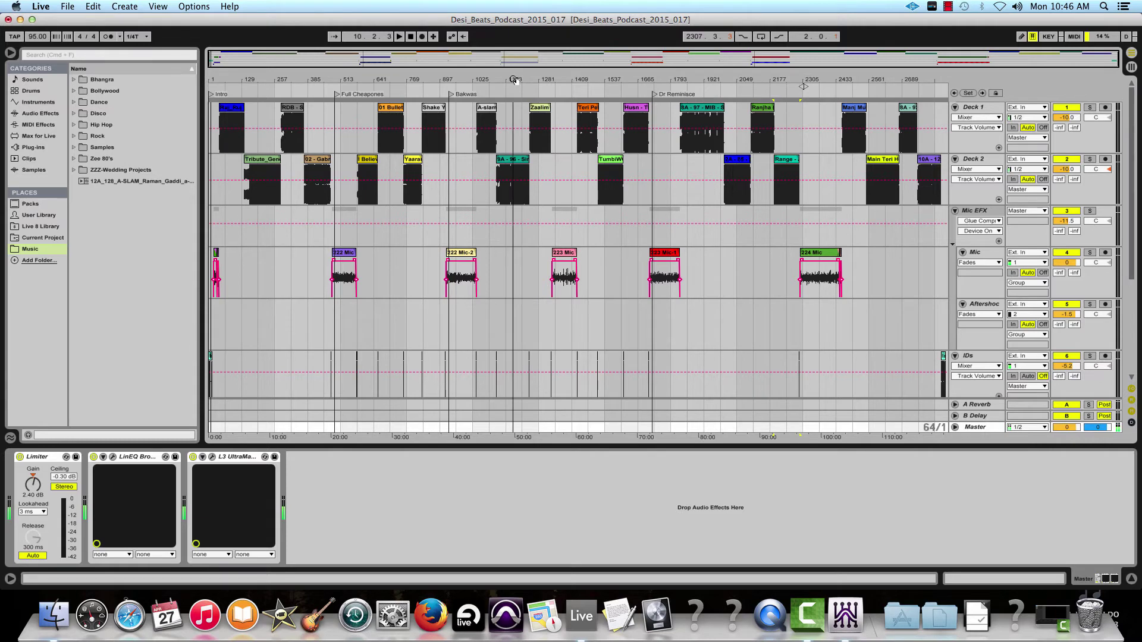
Zoom to the end of Zaalim Dilli, play into the ID 1 sting near bar 1329, stop, and zoom out.
drag(514, 79, 515, 134)
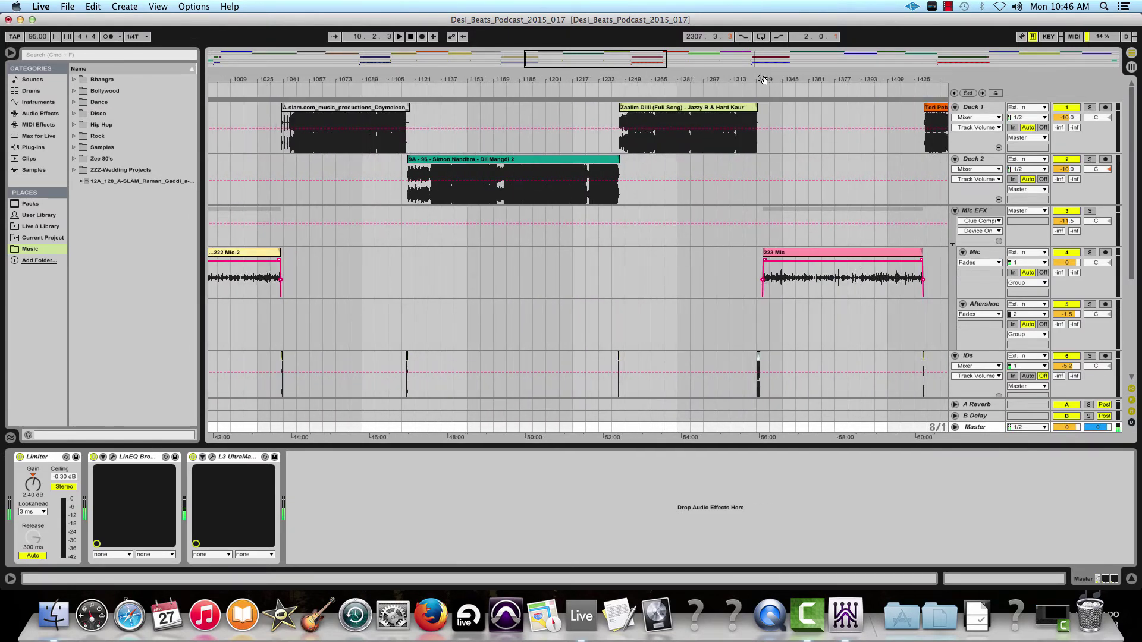
drag(761, 80, 738, 95)
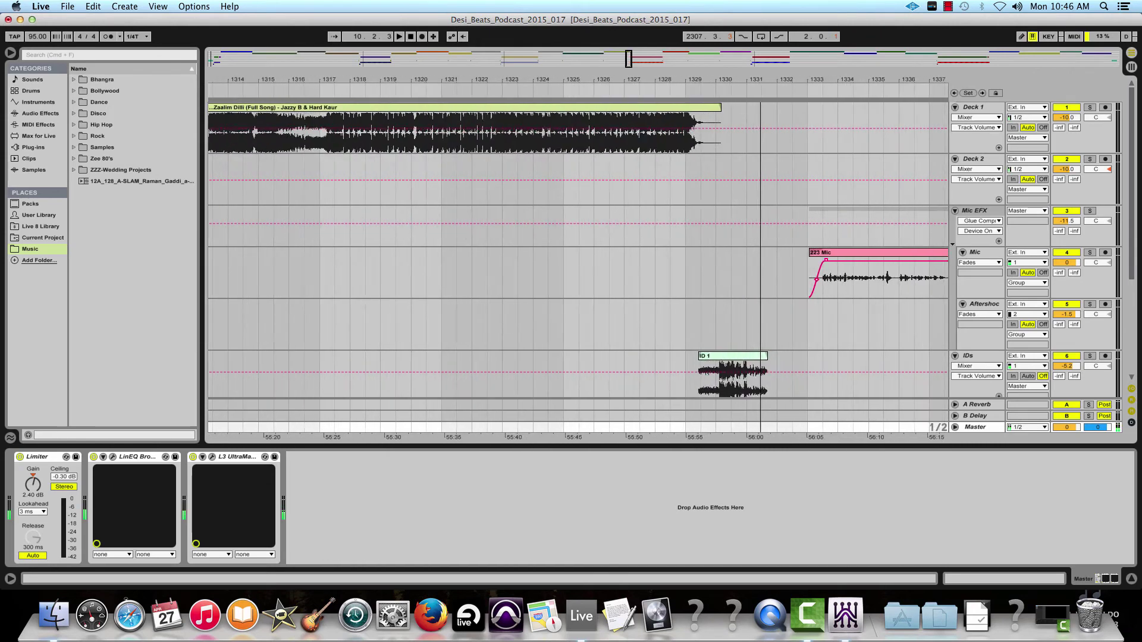
click(702, 92)
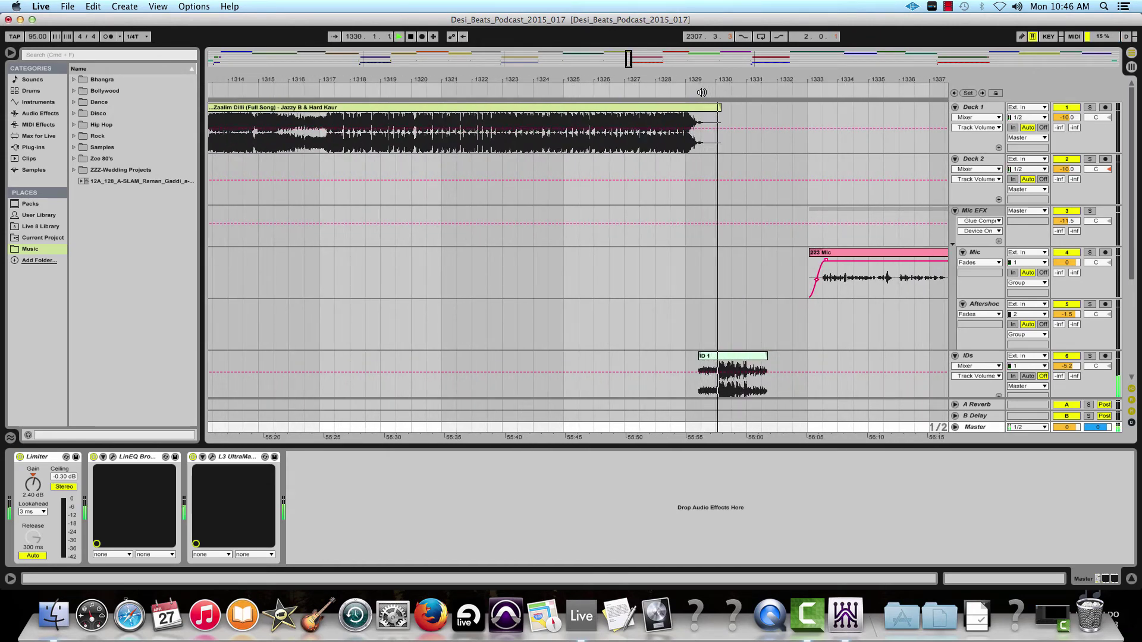
drag(705, 76, 707, 77)
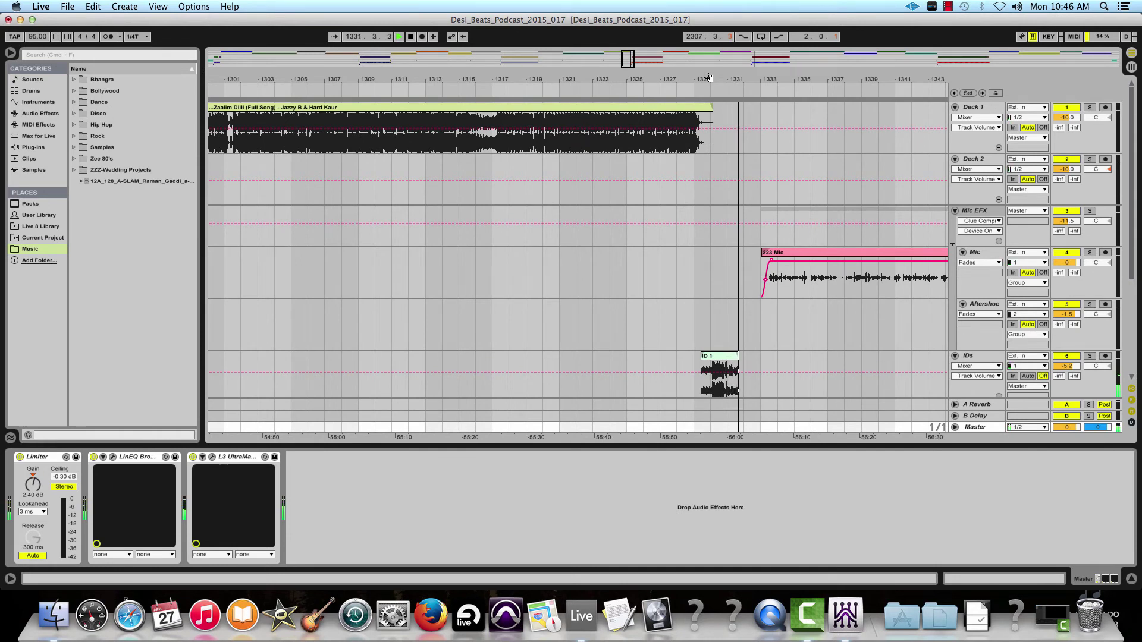
key(space)
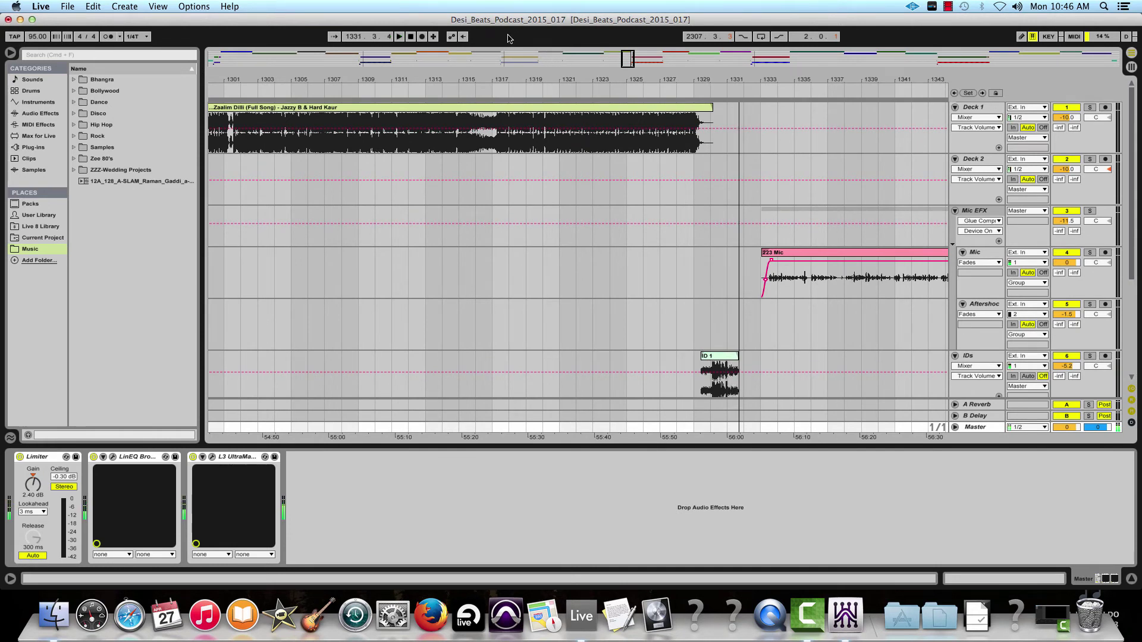
drag(519, 78, 519, 71)
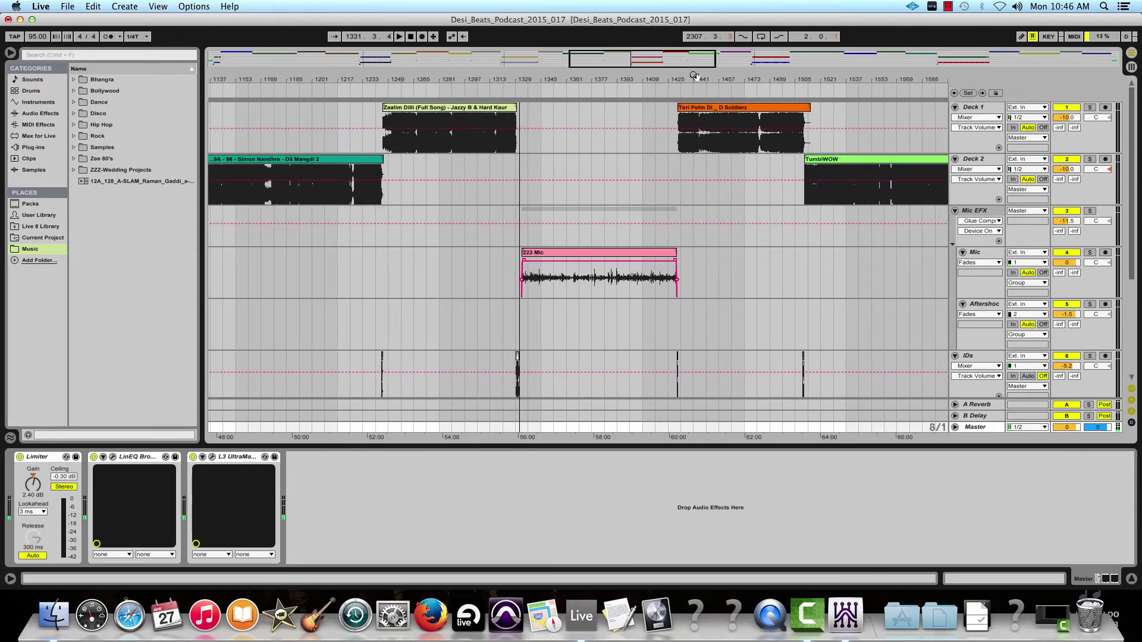
key(minus)
key(minus)
key(minus)
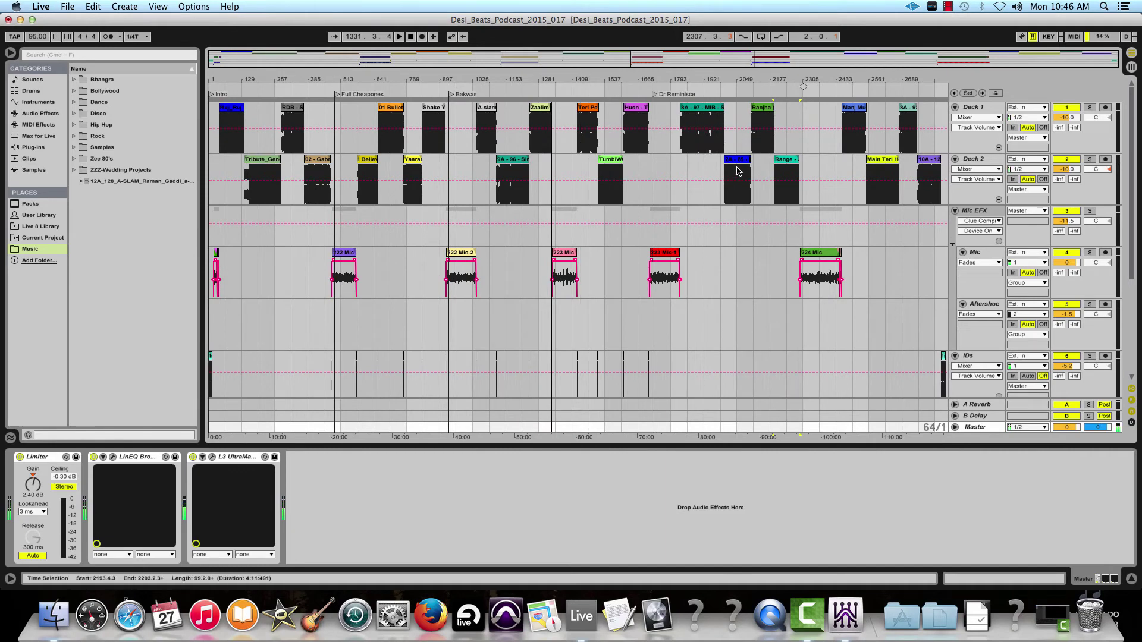
Zoom into bars 2809–2865, play from bar 2840 into the closing Intro Music, stop, and zoom out.
drag(946, 77, 787, 89)
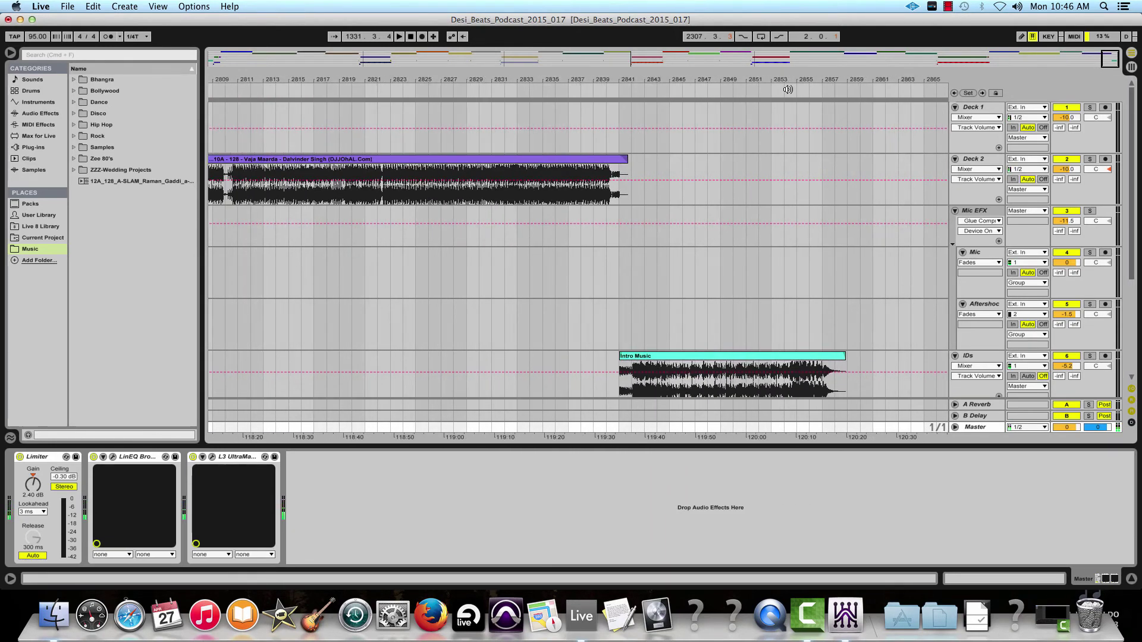
click(617, 87)
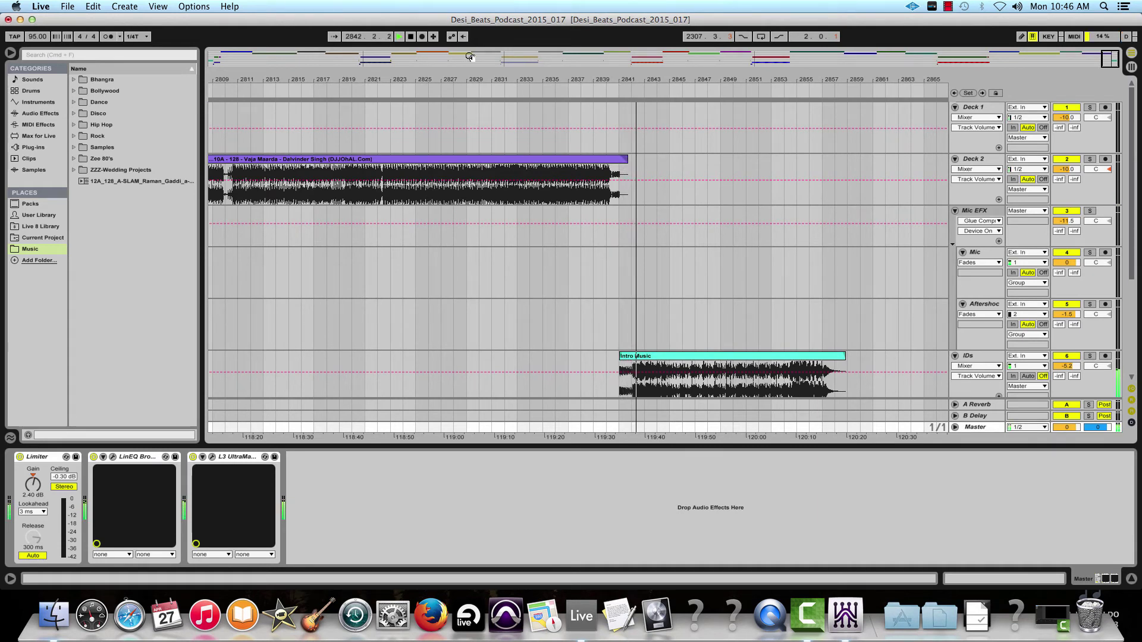
click(411, 38)
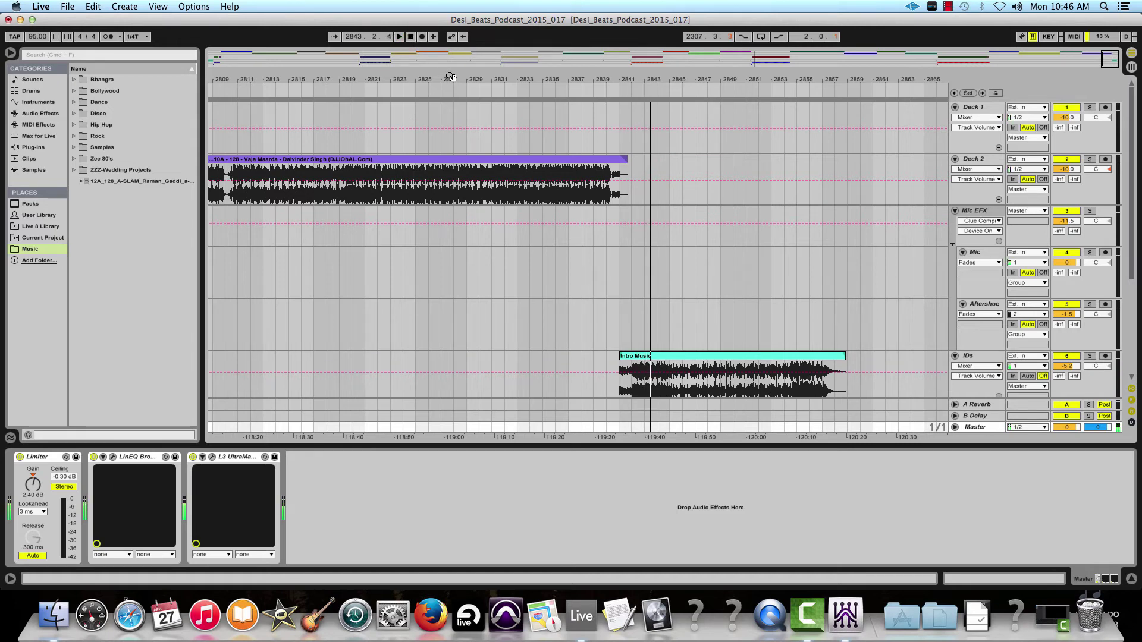
drag(450, 76, 311, 86)
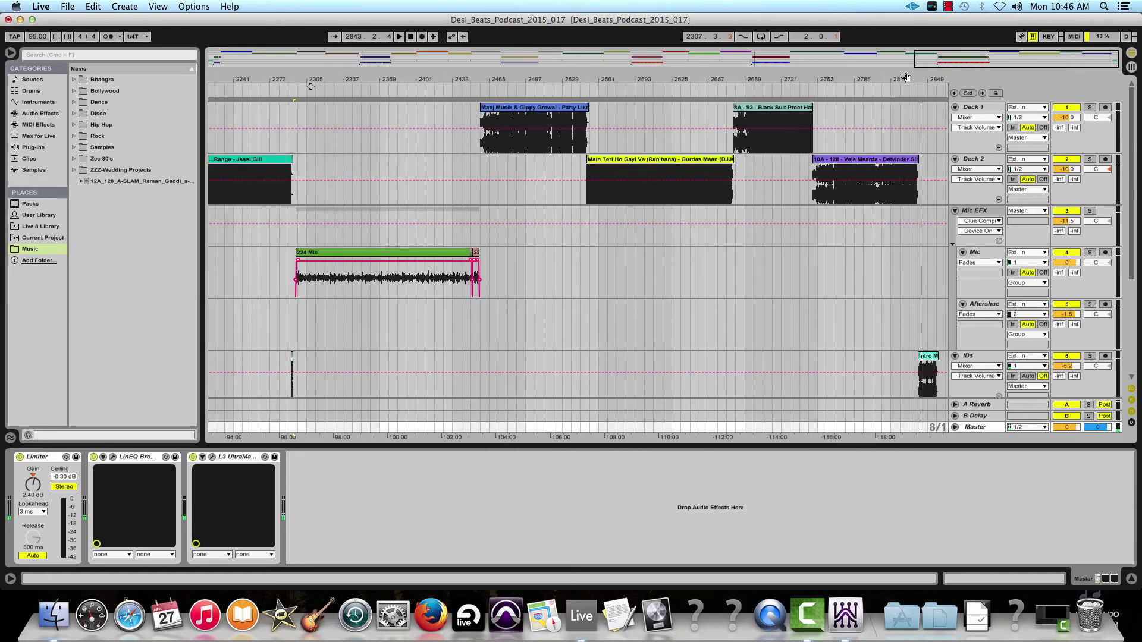
drag(903, 76, 894, 57)
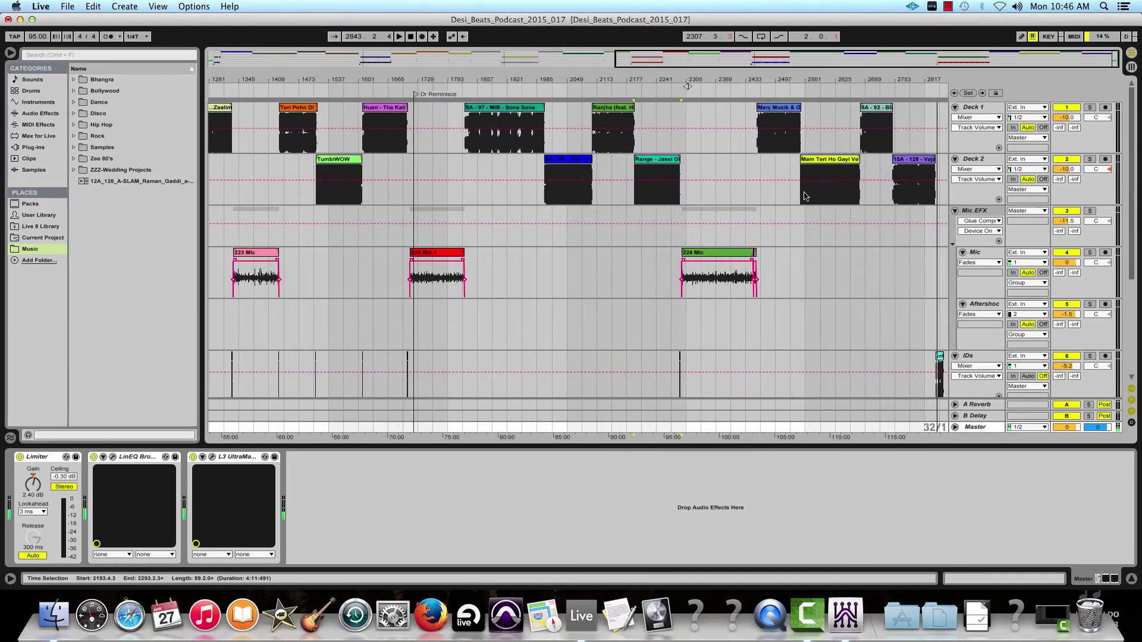
scroll(804, 196, down, 5)
scroll(711, 127, up, 3)
scroll(779, 190, down, 3)
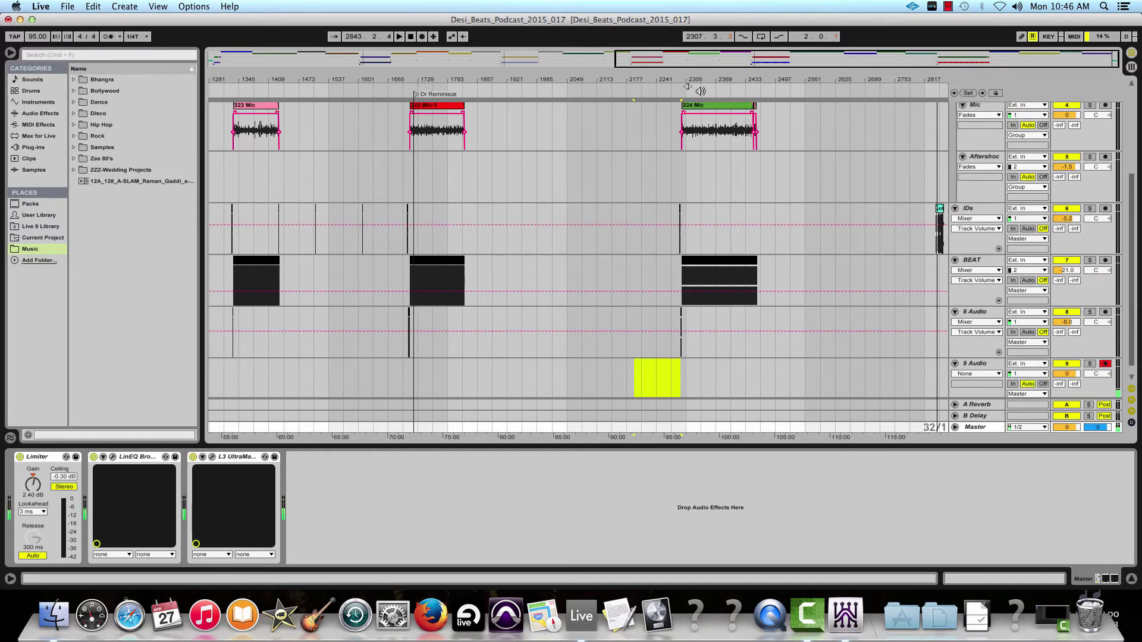
drag(695, 82, 565, 50)
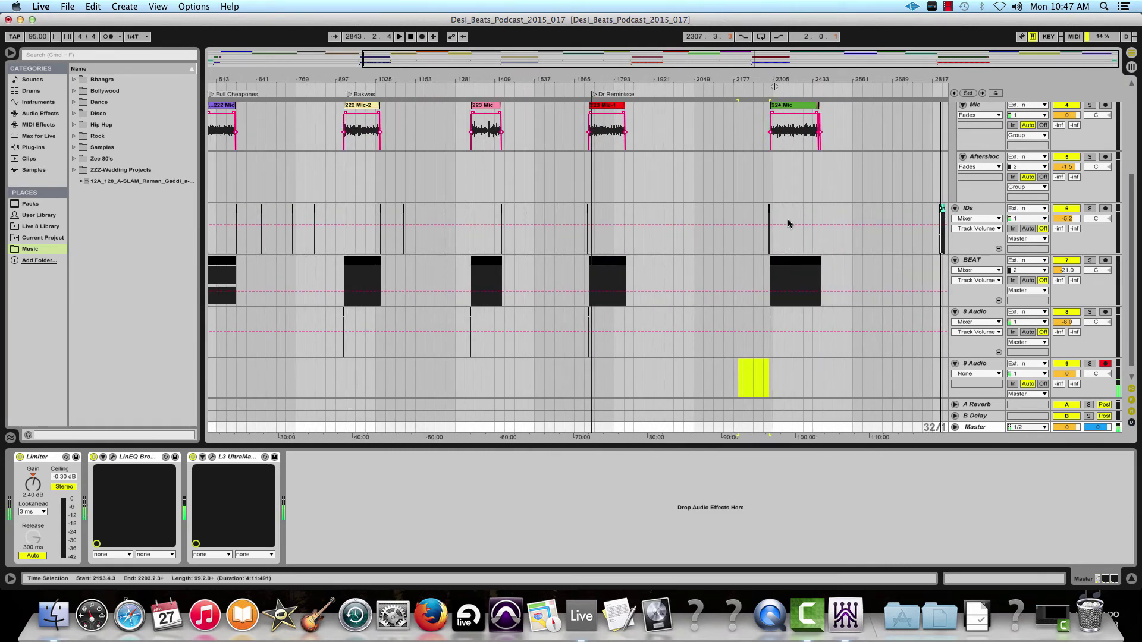
drag(478, 75, 481, 143)
key(minus)
key(minus)
key(minus)
key(minus)
key(minus)
key(minus)
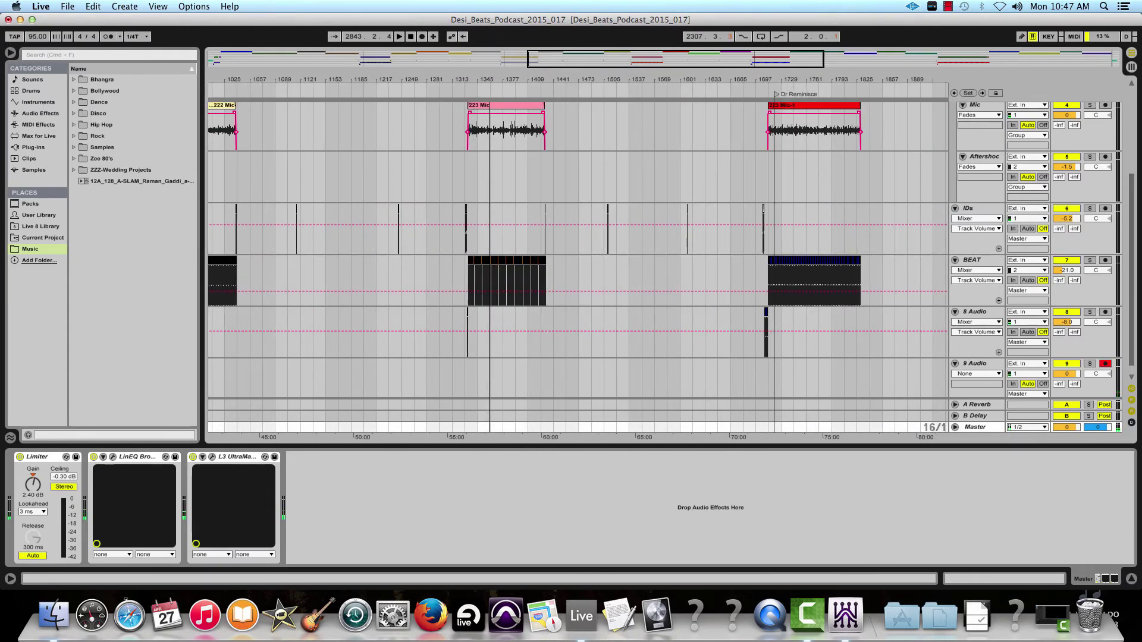
scroll(656, 258, down, 1)
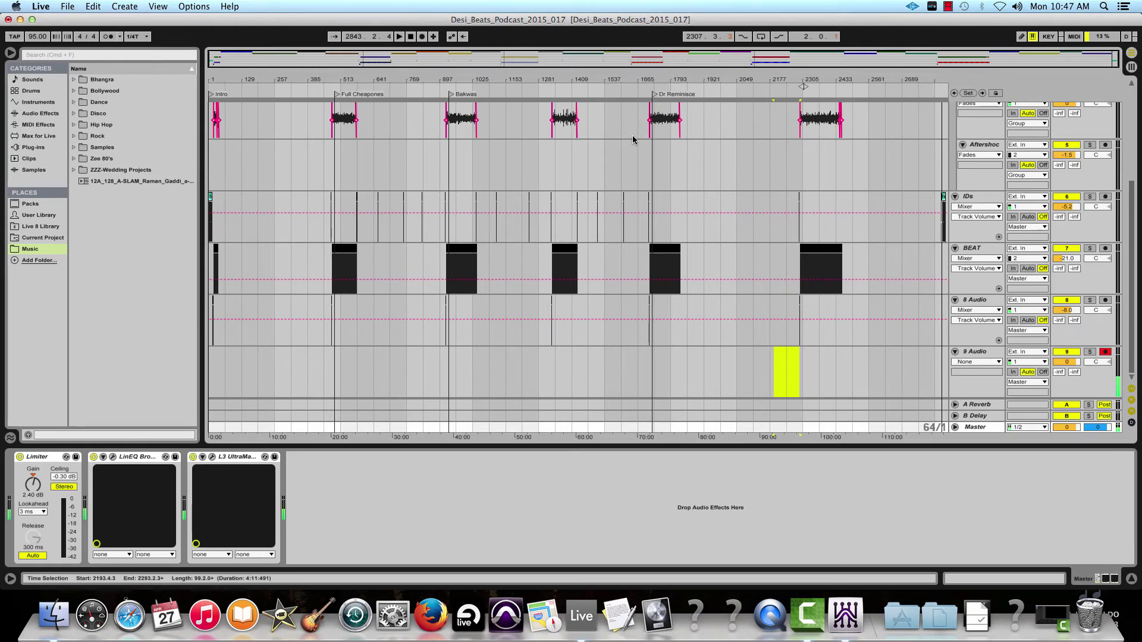
scroll(633, 140, up, 3)
scroll(634, 139, up, 5)
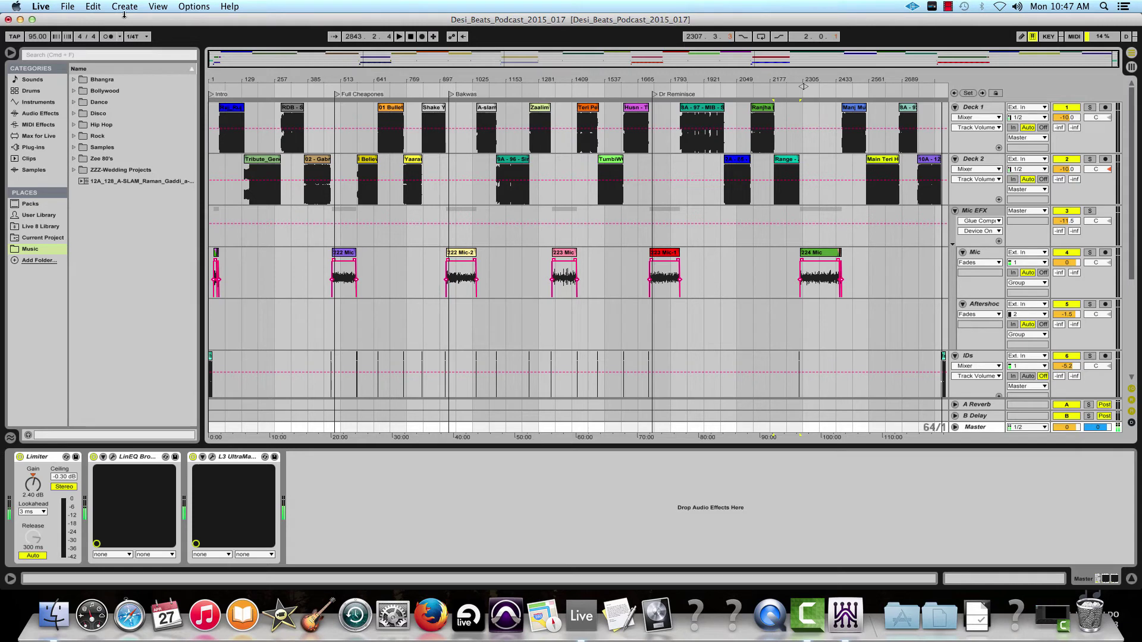
Check the Export Audio/Video settings (WAV, 44100 Hz, 24-bit) and cancel without rendering.
click(73, 7)
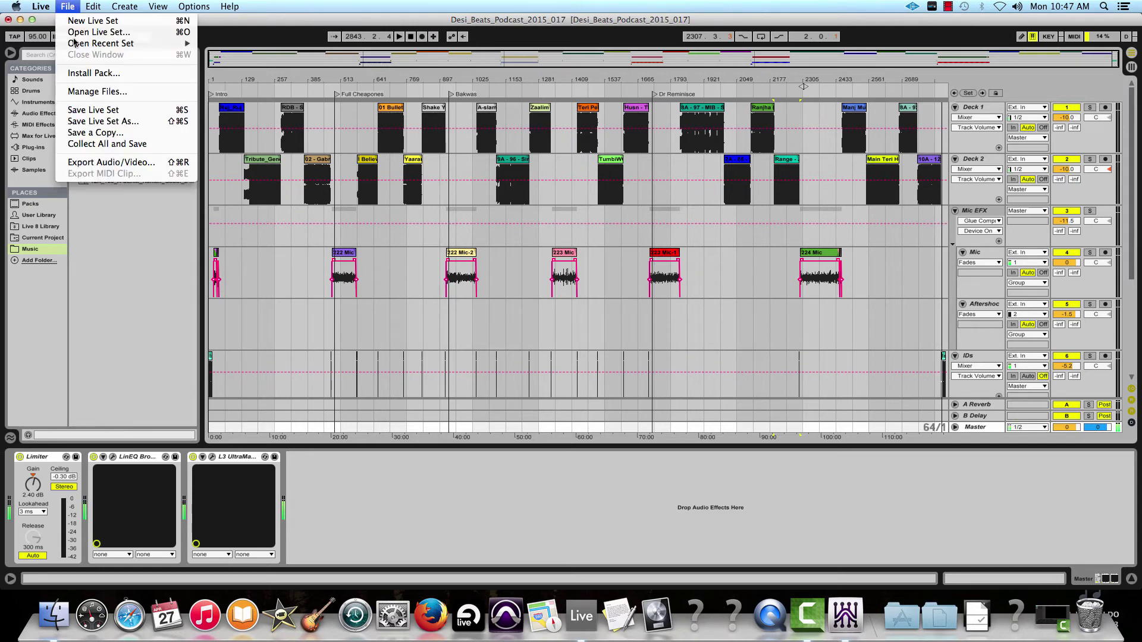
click(113, 165)
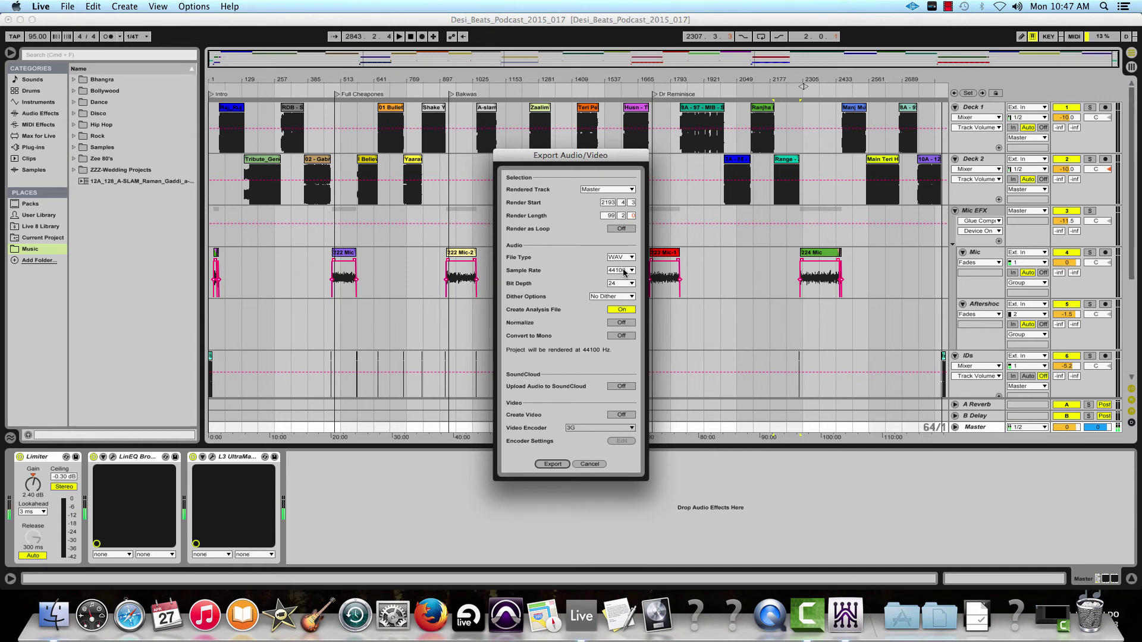
click(597, 464)
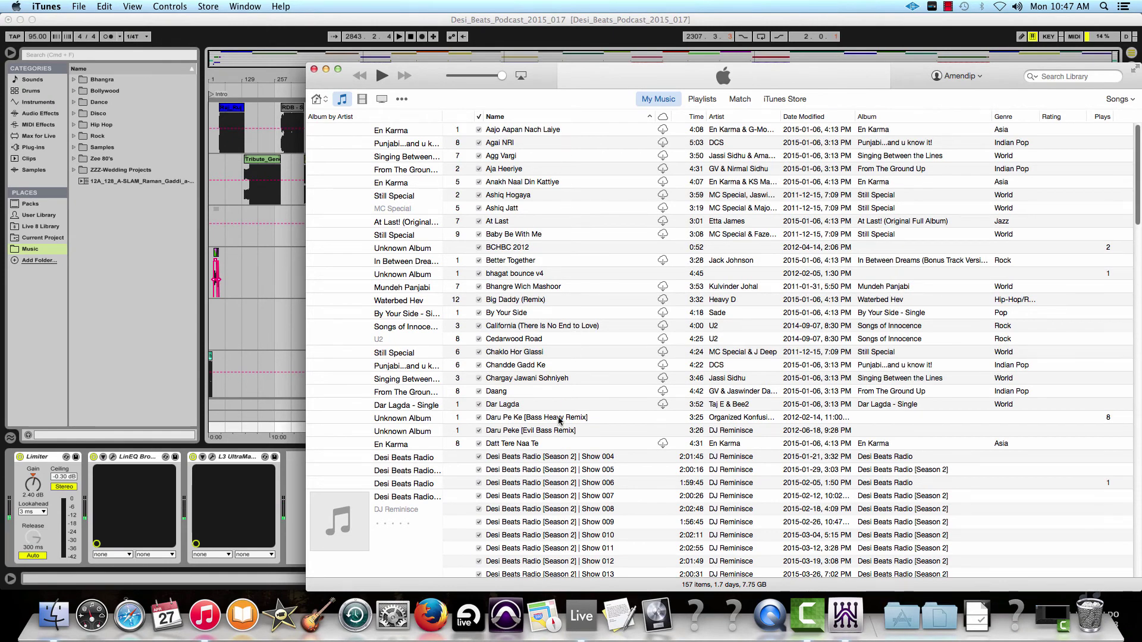
Select the 9:38 AM Desi_Beats_Podcast_2015_017 2 track and bring up its context menu.
click(552, 458)
scroll(564, 485, down, 5)
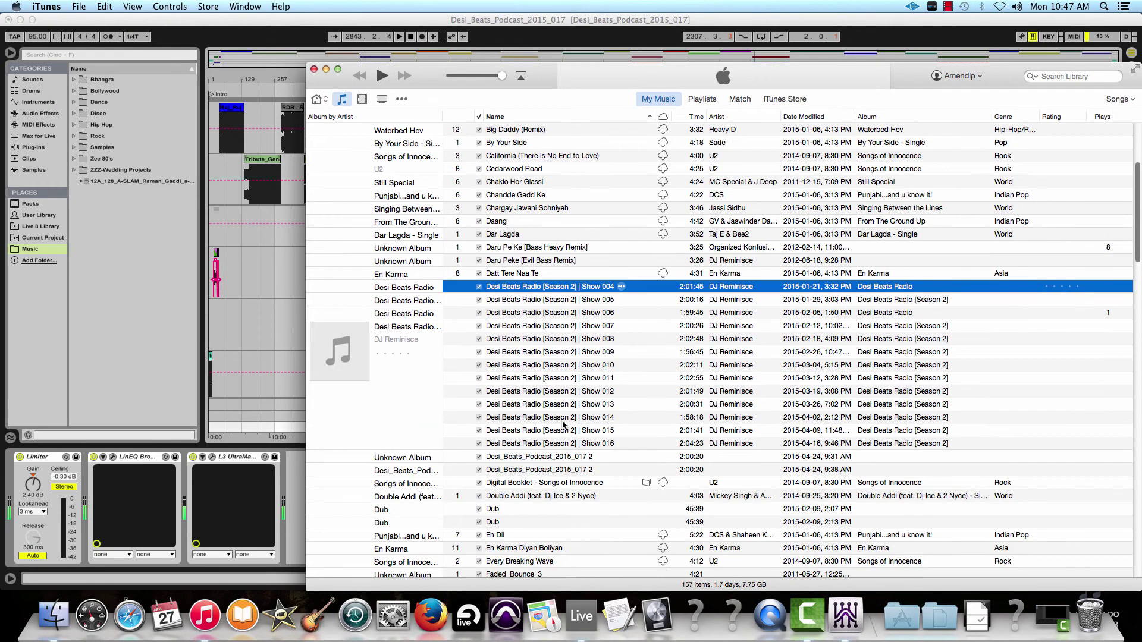
click(569, 456)
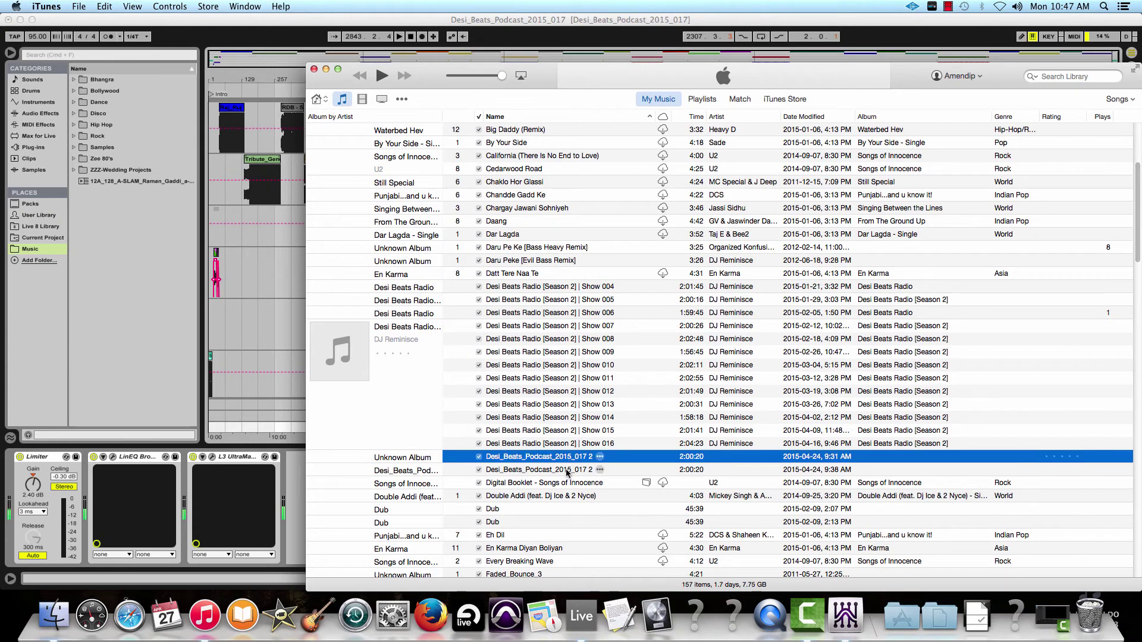
click(567, 471)
scroll(567, 472, down, 3)
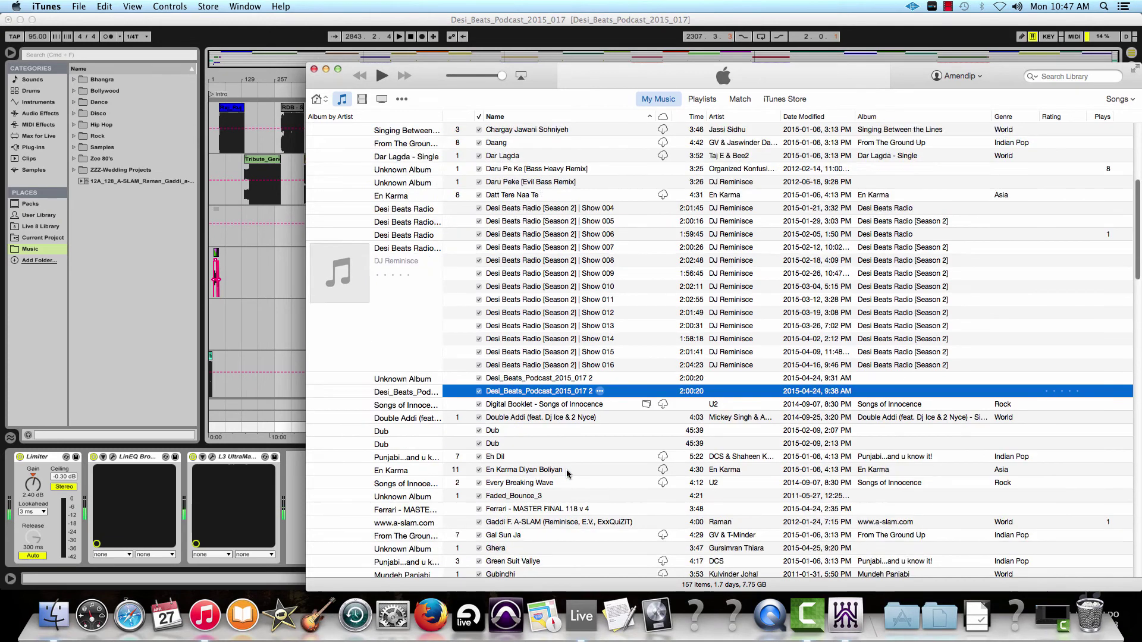
right_click(548, 393)
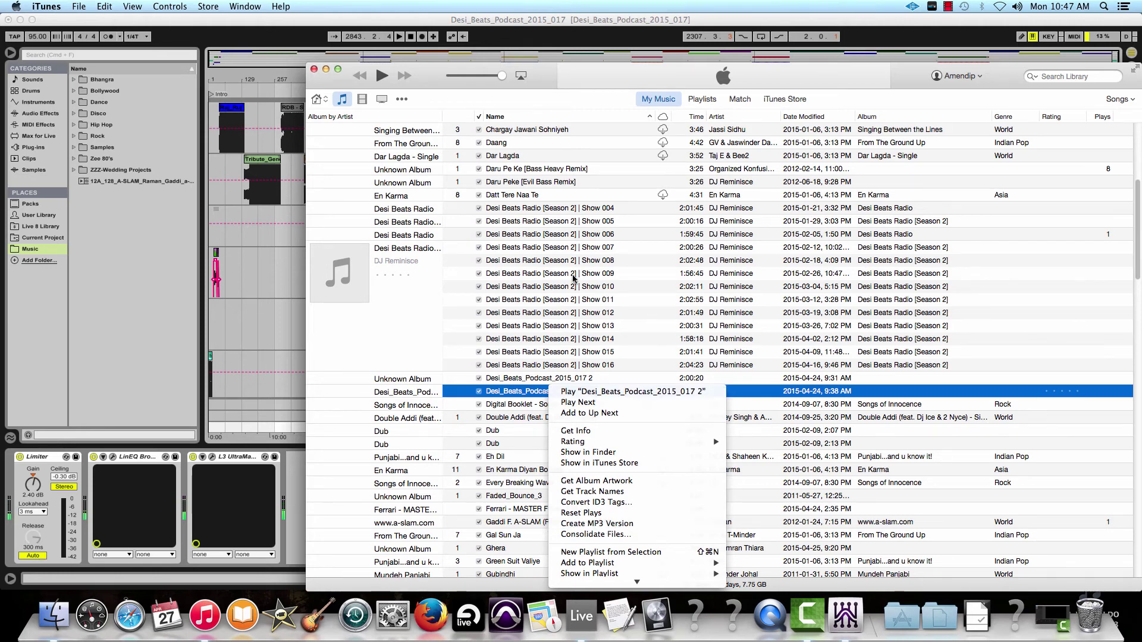
Dismiss the context menu and open iTunes Preferences, looking through Sharing, Store and Advanced before General.
click(440, 84)
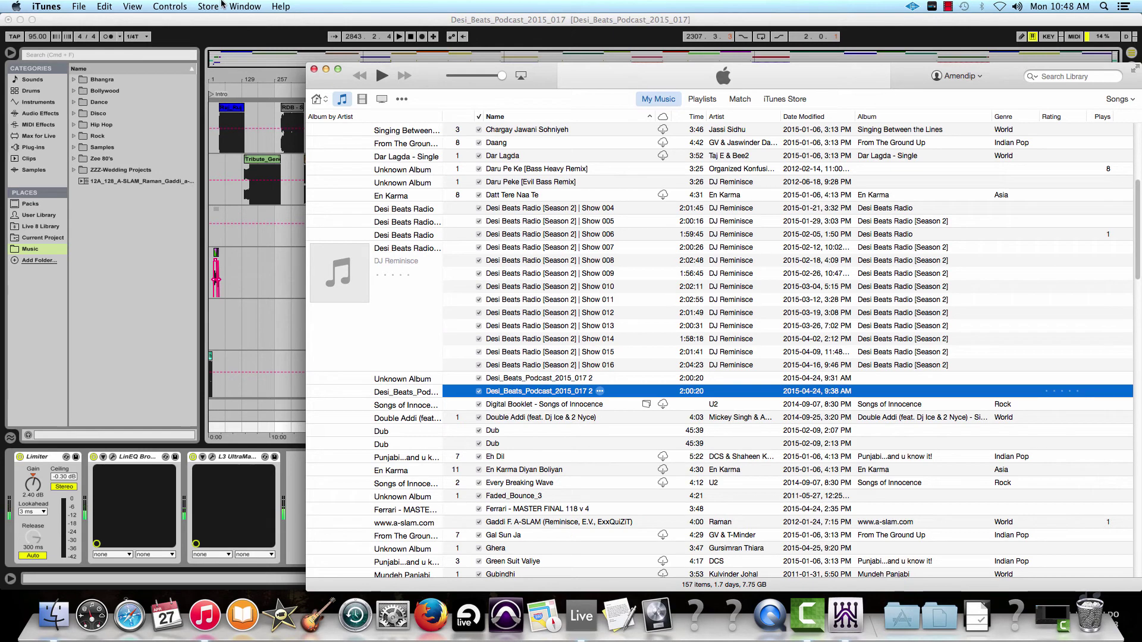
click(83, 6)
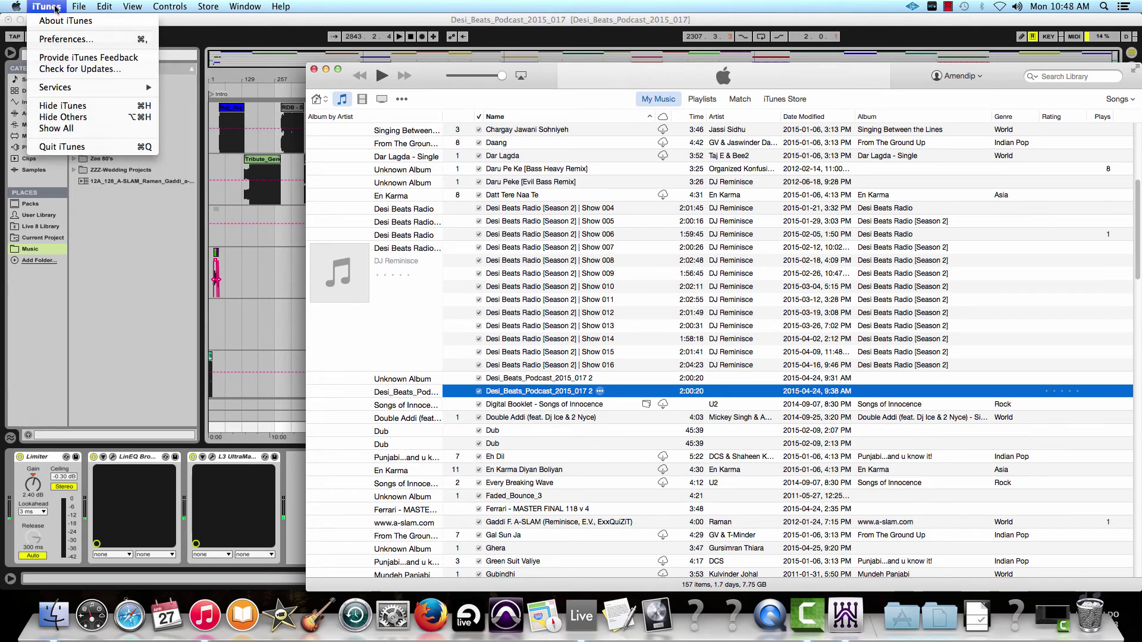
click(352, 181)
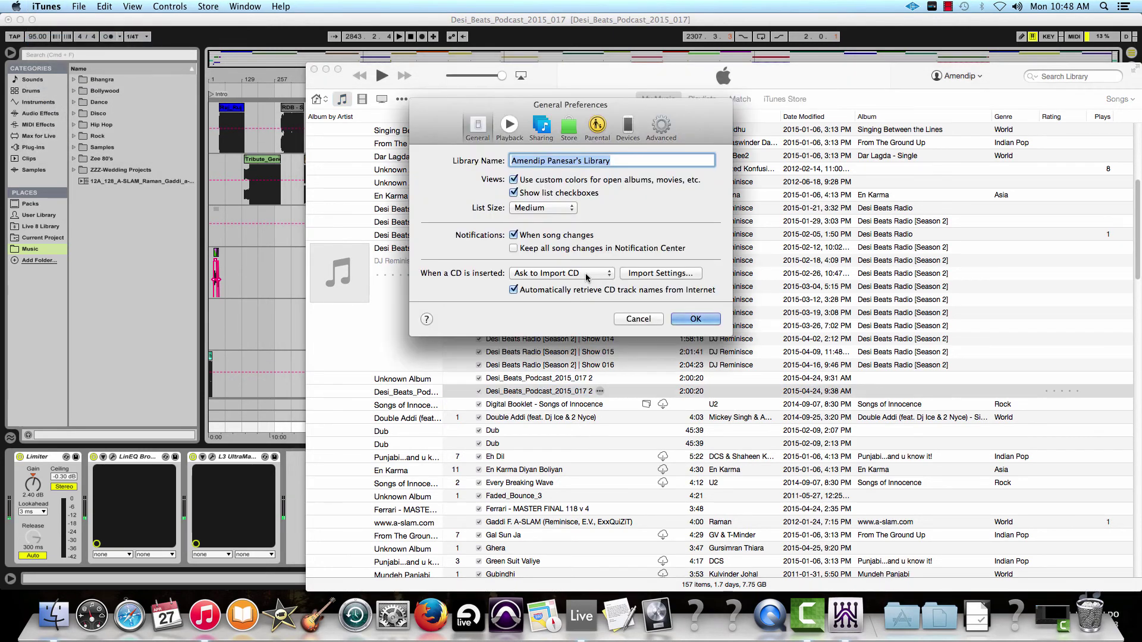
click(541, 126)
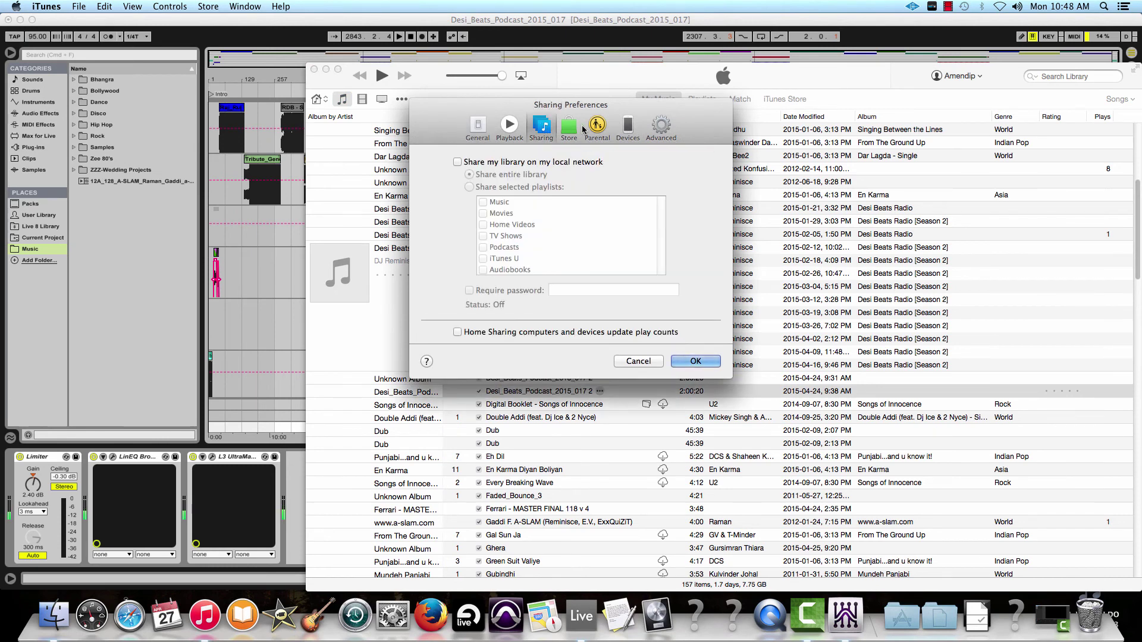
click(569, 126)
click(667, 129)
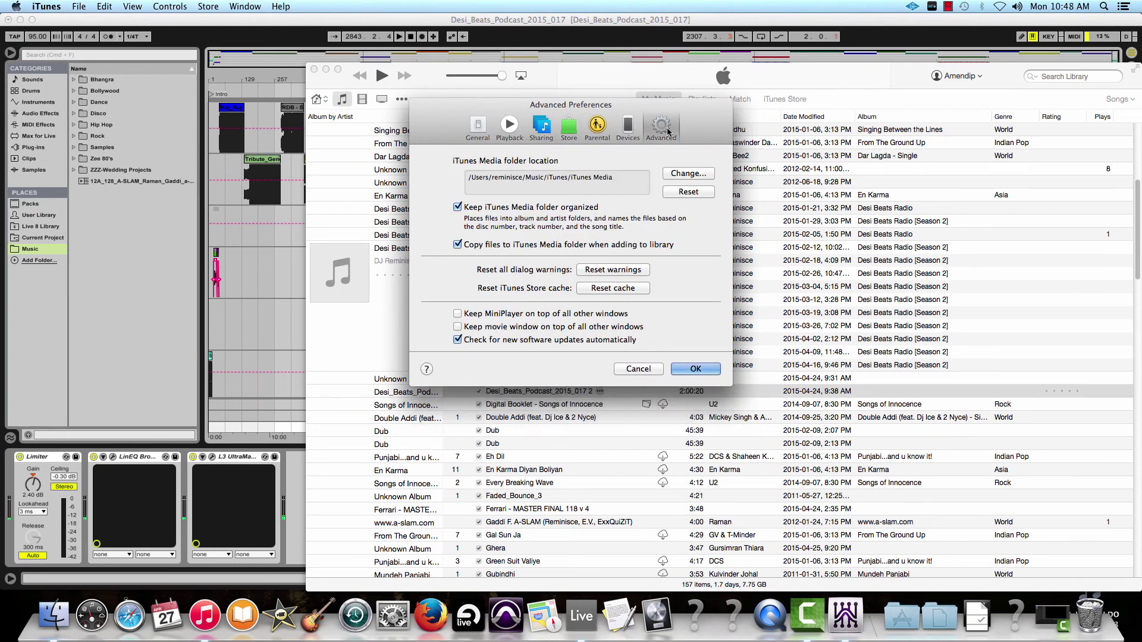
click(477, 126)
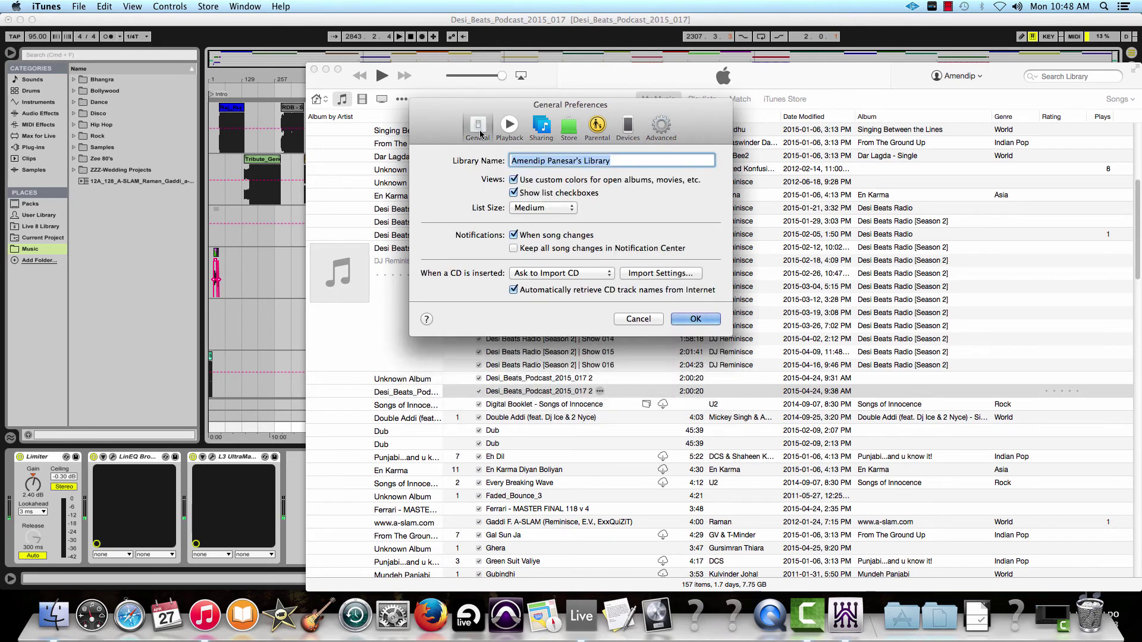
Confirm import uses MP3 Encoder, Custom 320 kbps stereo, 44.100 kHz, then cancel every dialog unchanged.
click(658, 273)
click(605, 154)
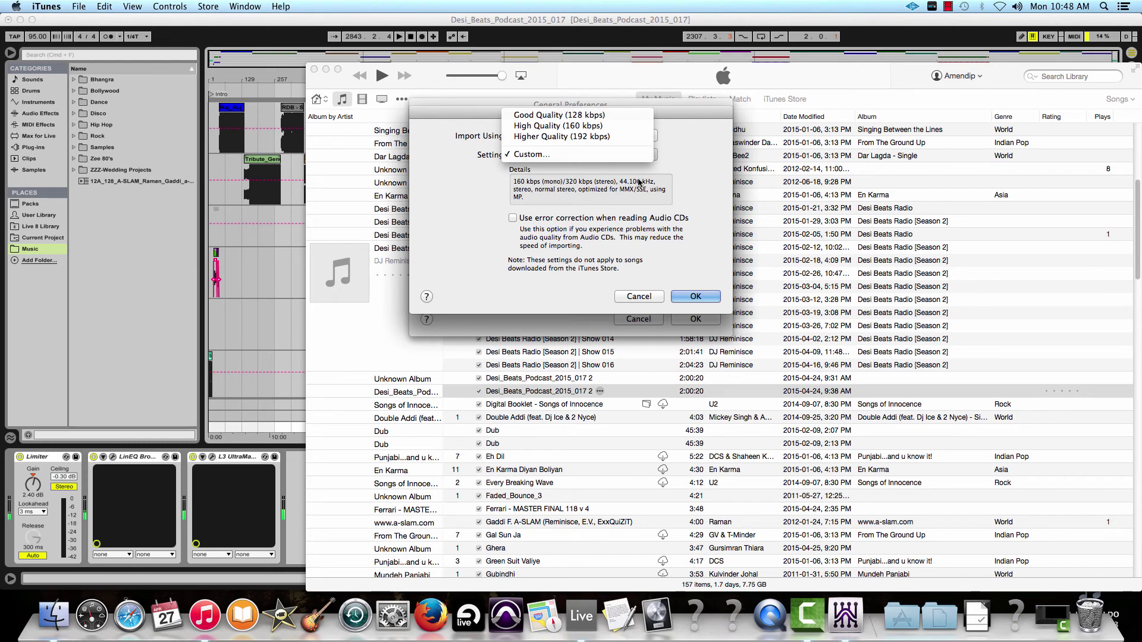
click(600, 196)
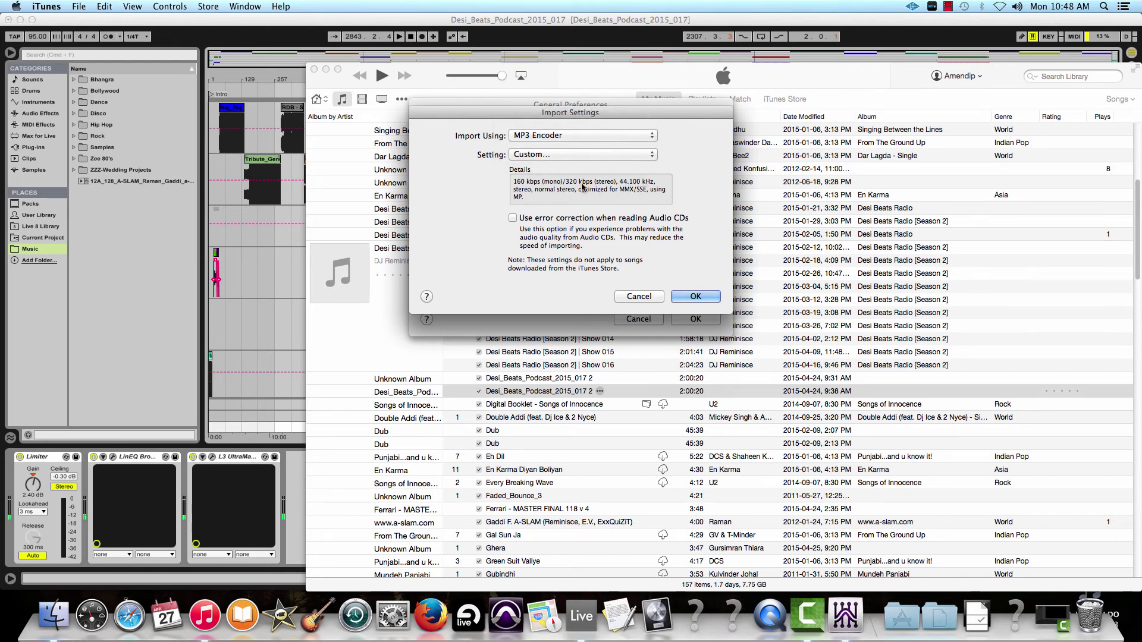
click(641, 134)
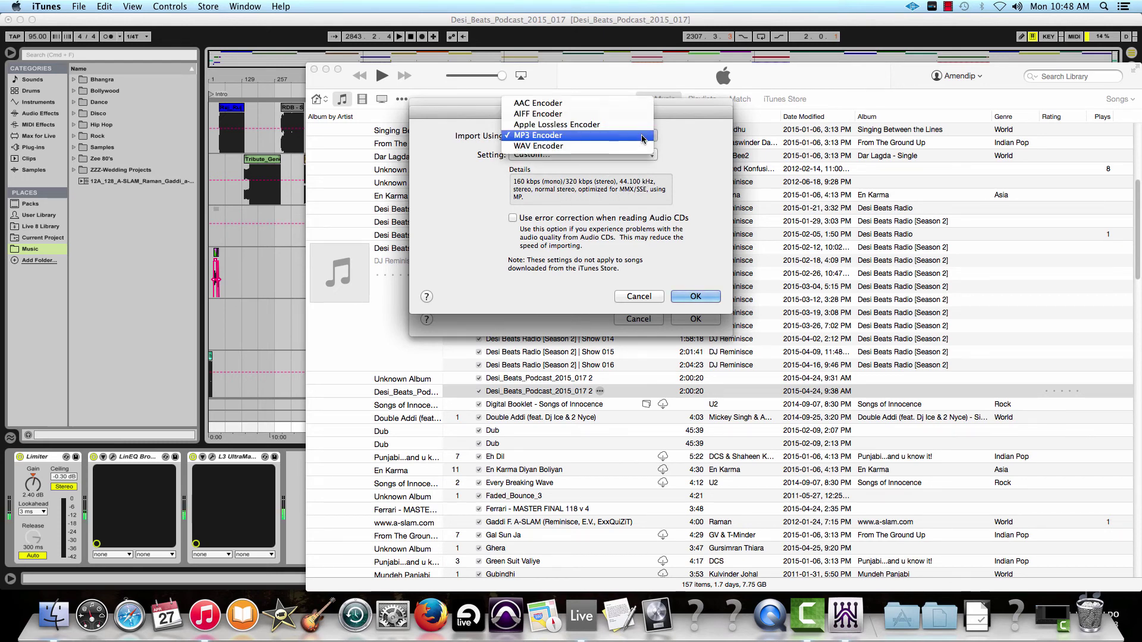
click(640, 152)
click(640, 153)
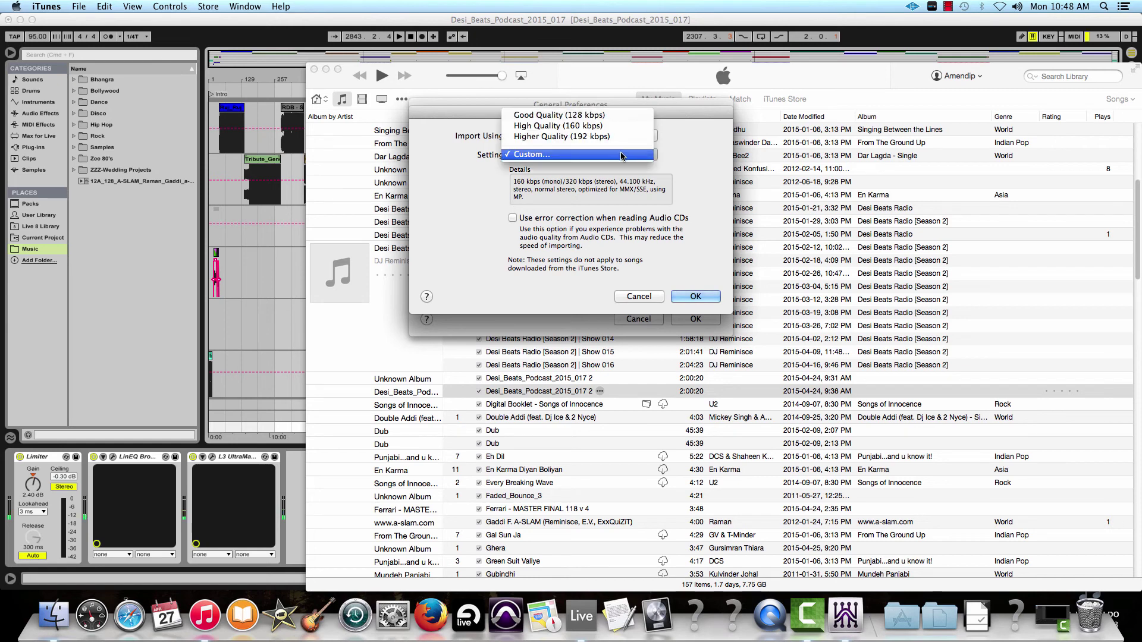
click(623, 156)
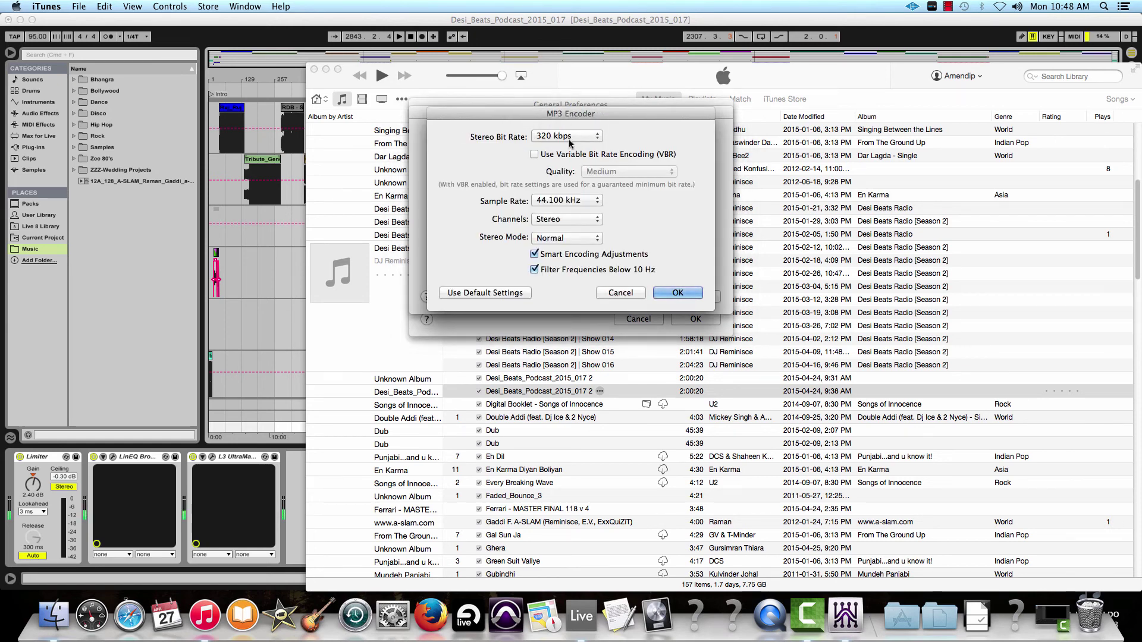
click(620, 292)
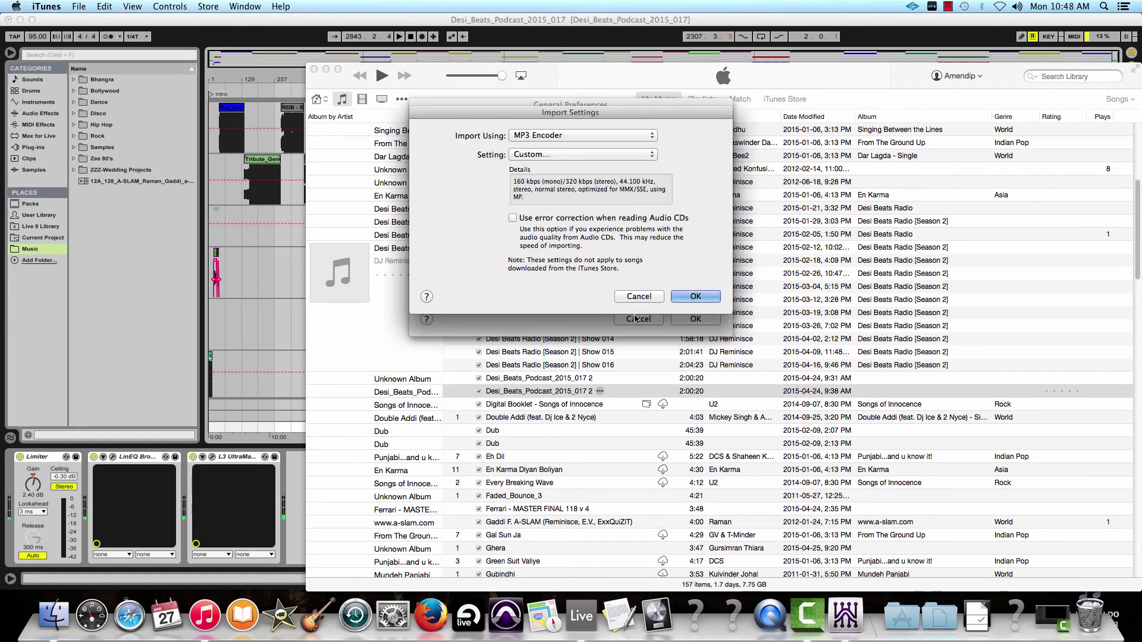
click(637, 297)
click(635, 320)
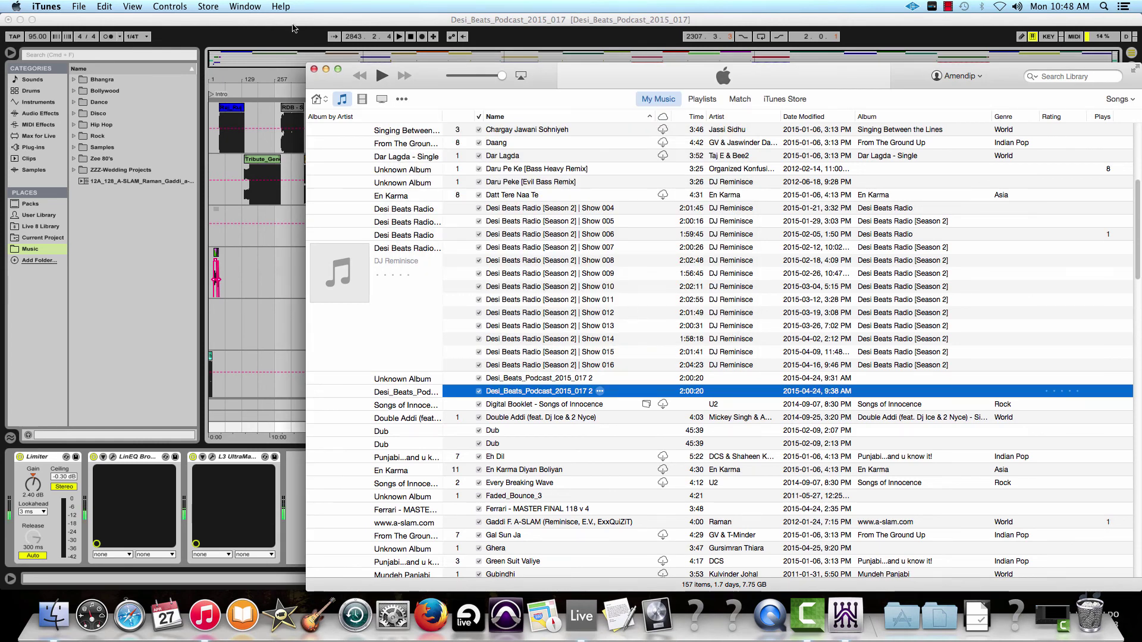
Bring Live forward, set a timeline start point, and scroll through the BEAT, 8 Audio and 9 Audio tracks.
click(284, 26)
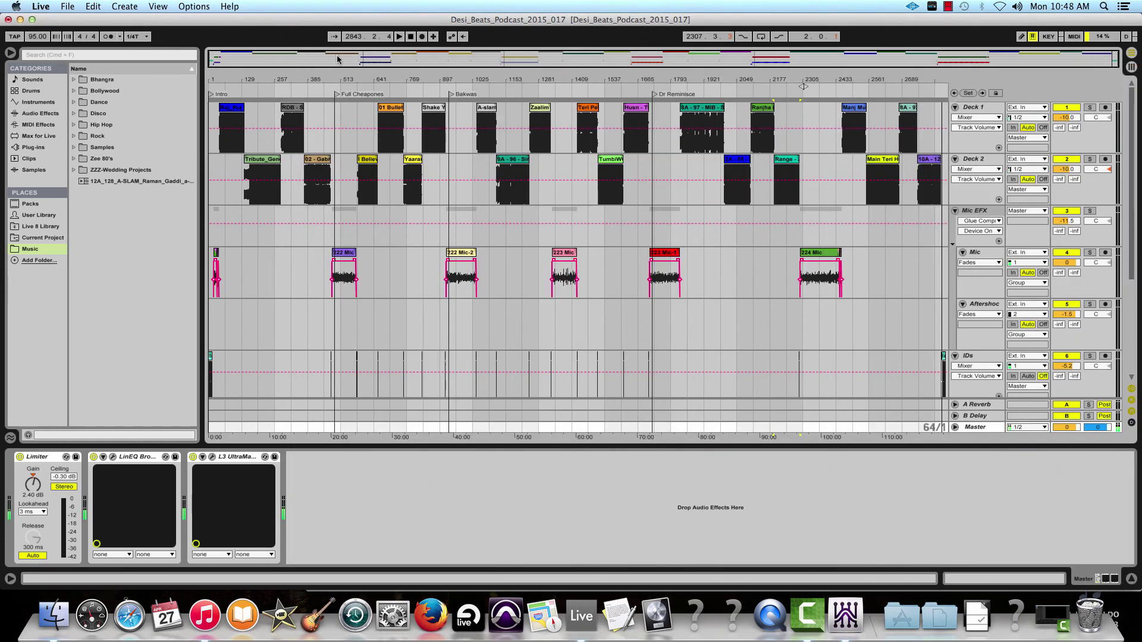
click(488, 81)
click(688, 75)
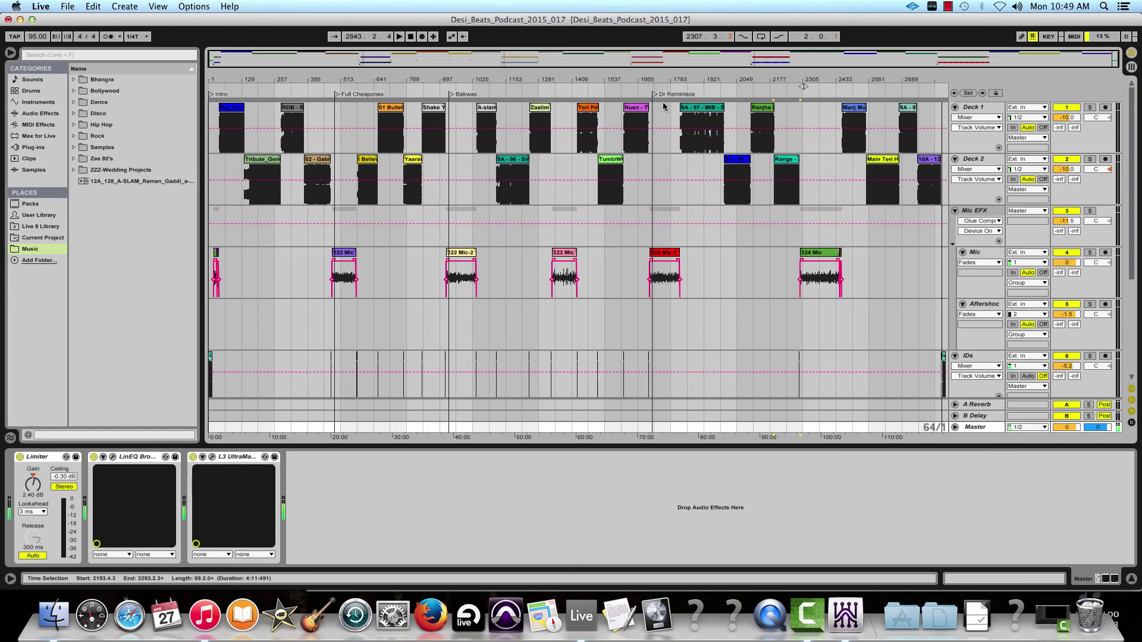
scroll(691, 199, down, 6)
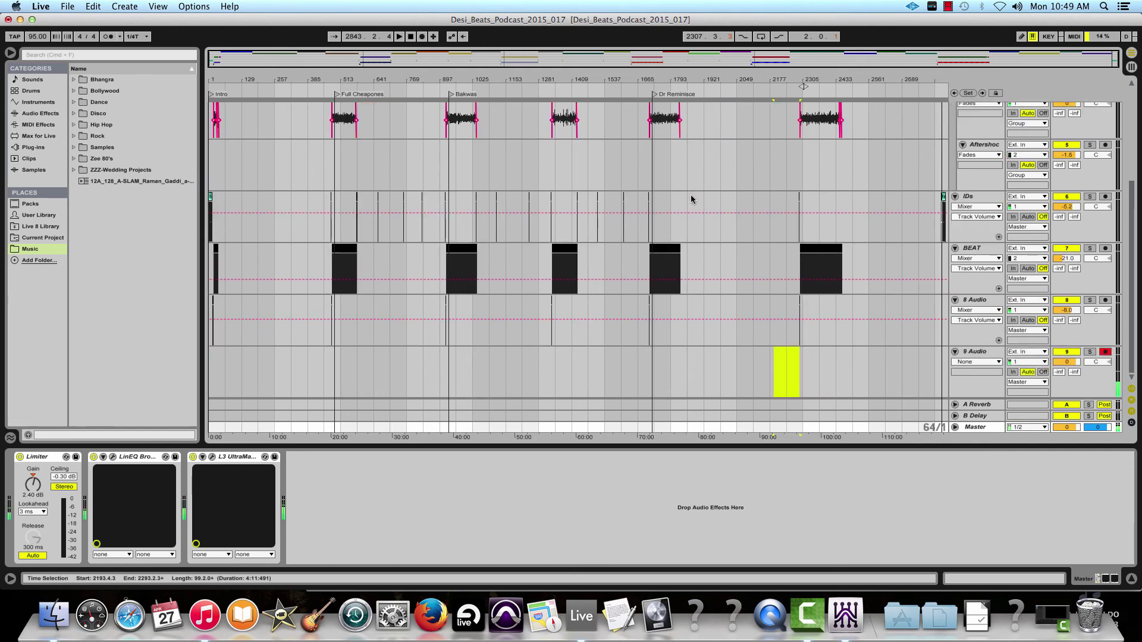
scroll(691, 199, up, 6)
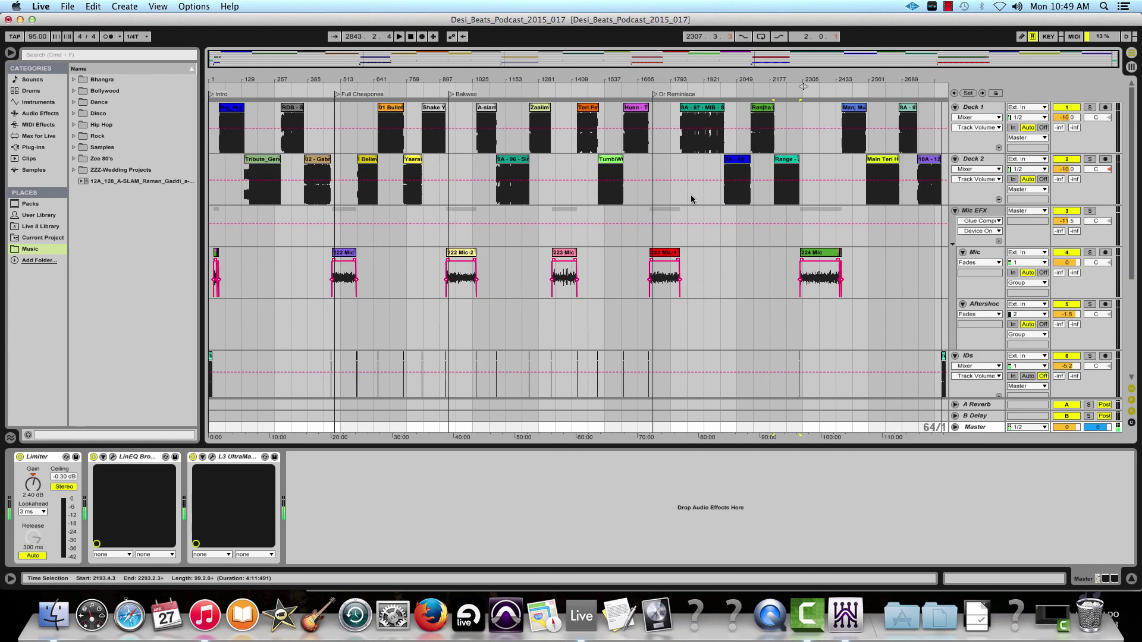